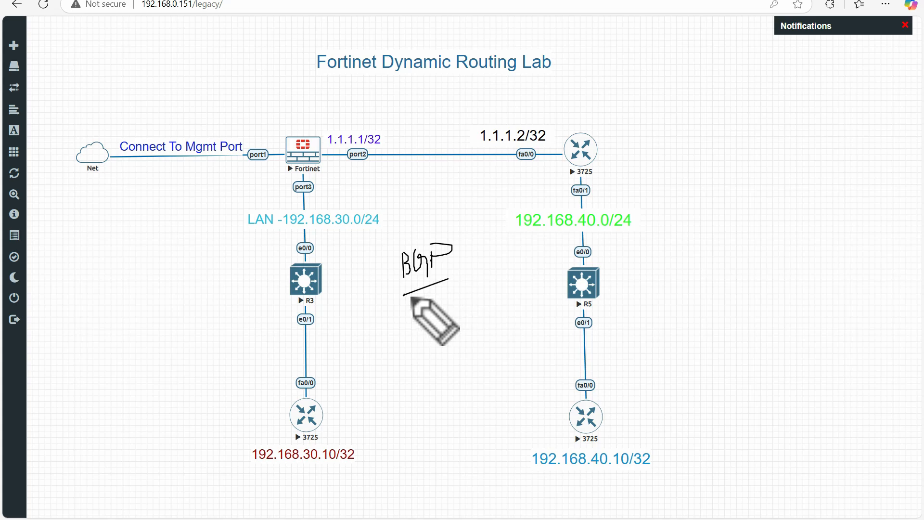
key("Escape")
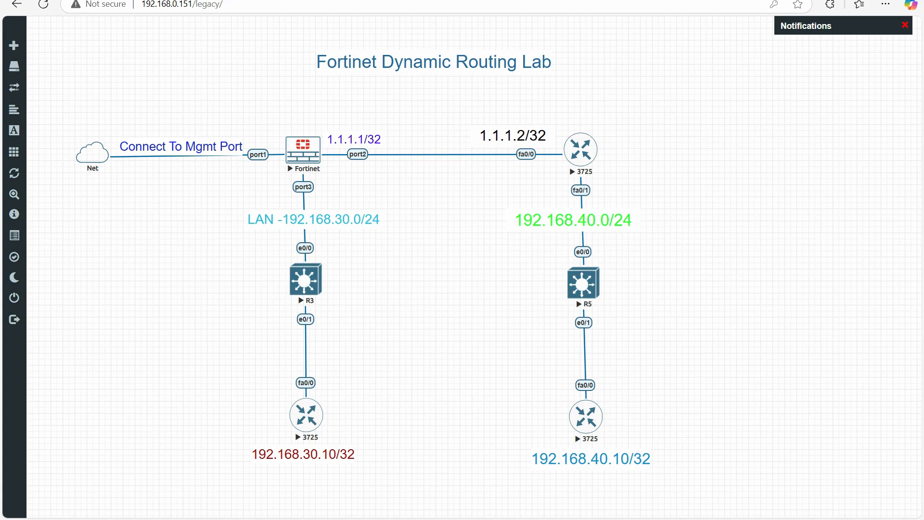
left_click_drag(282, 130, 295, 128)
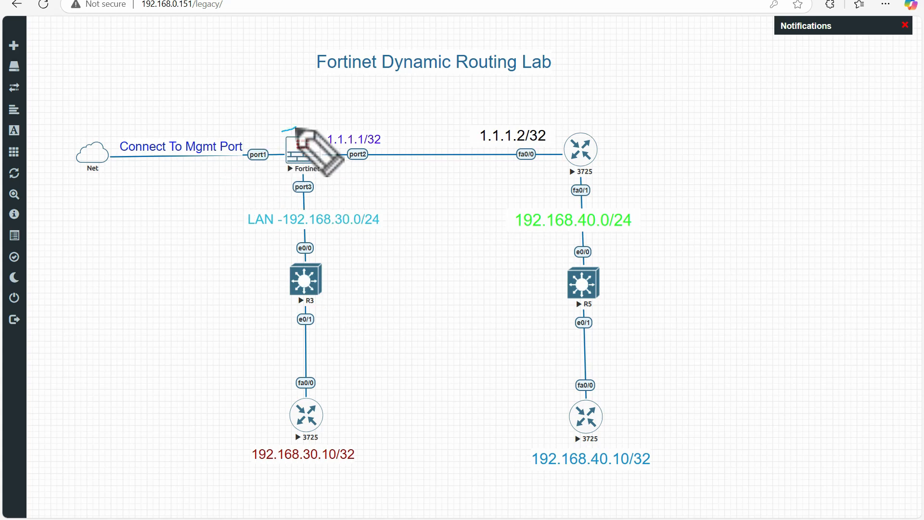
mouse_move(378, 132)
left_mouse_down()
mouse_move(345, 151)
mouse_move(381, 145)
mouse_move(381, 136)
left_mouse_up()
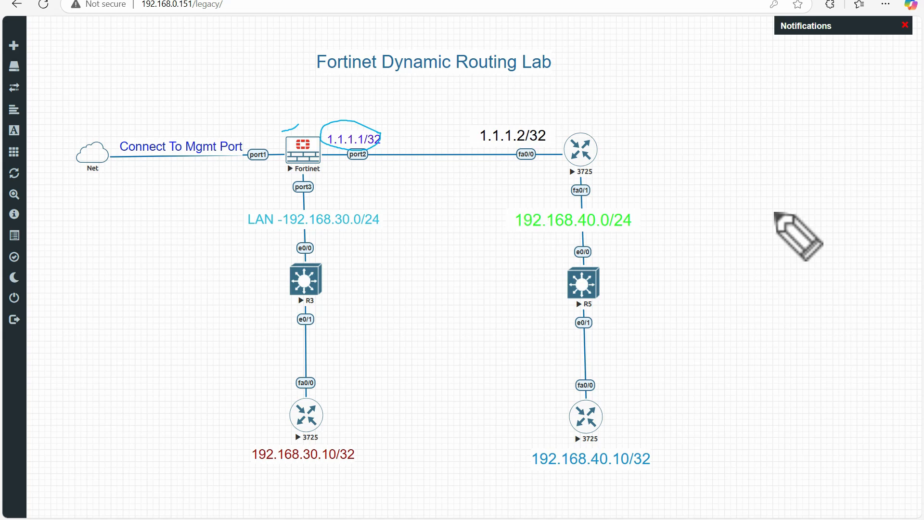
left_click_drag(347, 164, 364, 159)
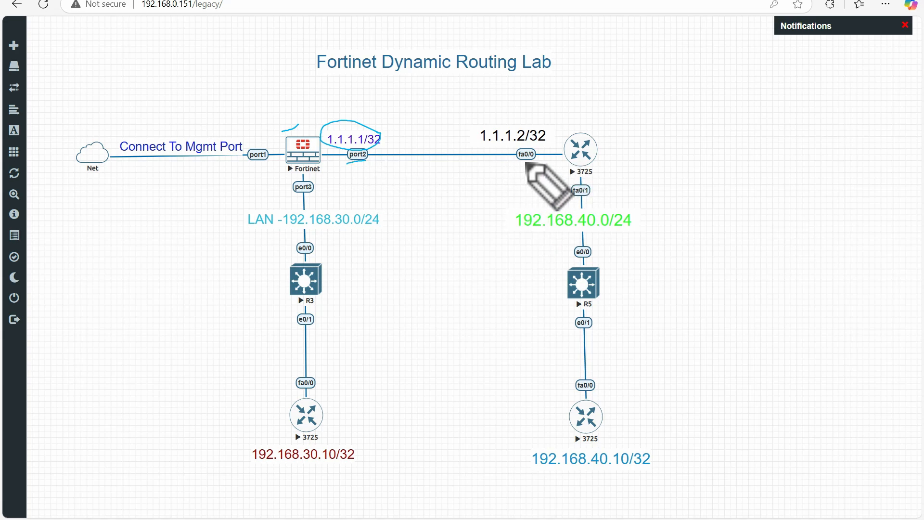
mouse_move(545, 116)
left_mouse_down()
mouse_move(487, 117)
mouse_move(480, 140)
mouse_move(555, 137)
mouse_move(545, 118)
left_mouse_up()
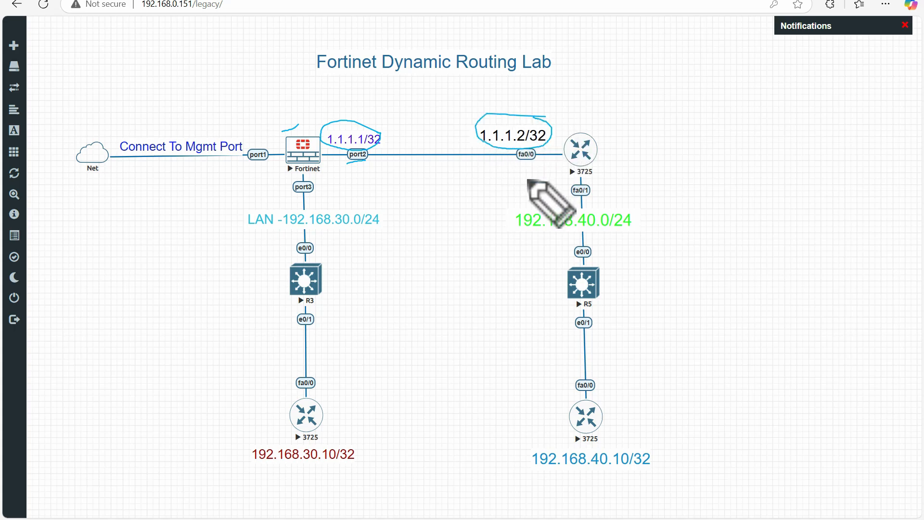
left_click_drag(609, 170, 609, 241)
left_click_drag(330, 189, 330, 262)
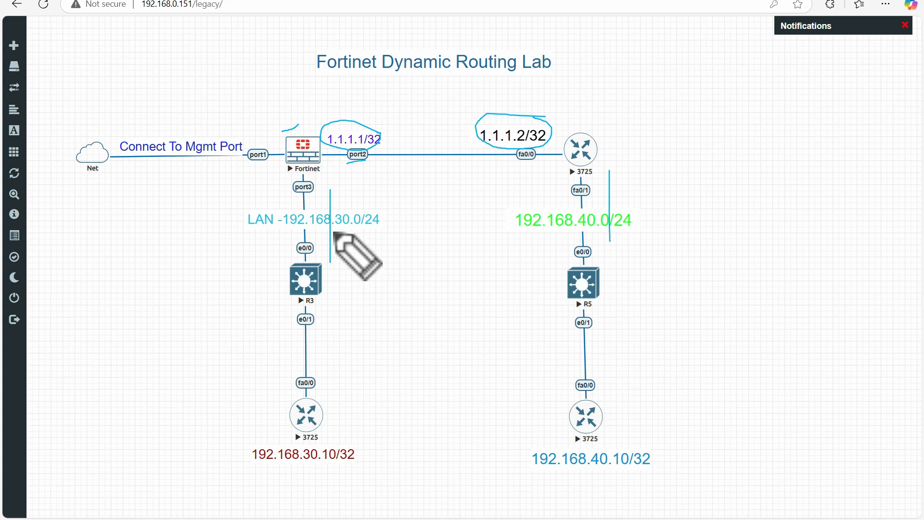
left_click_drag(329, 230, 371, 229)
left_click_drag(564, 234, 592, 233)
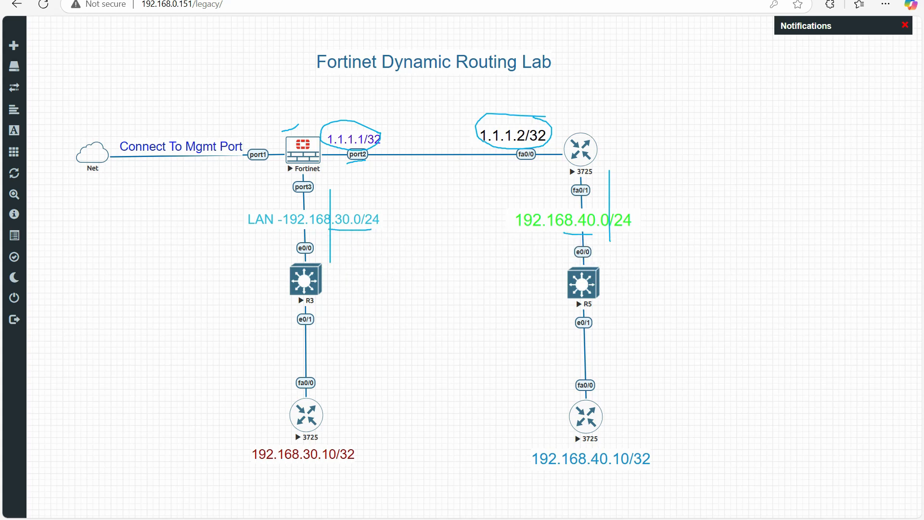
key("Escape")
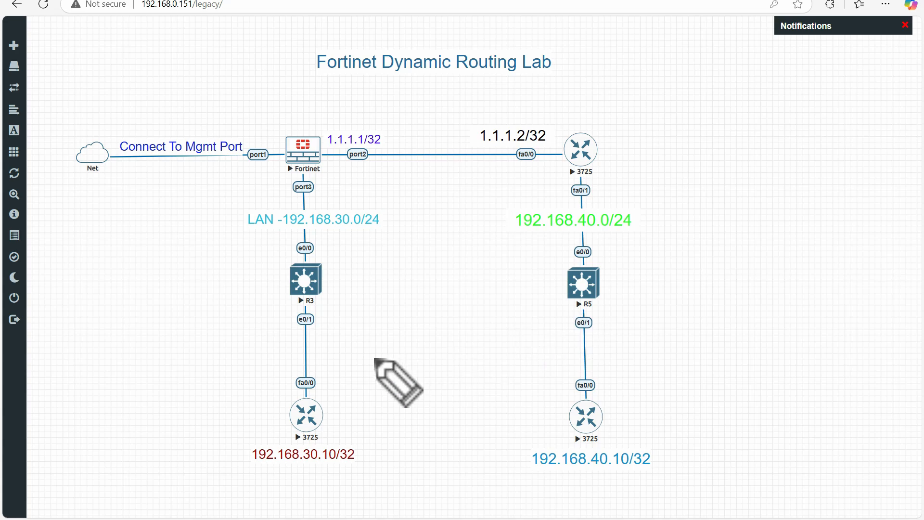
left_click_drag(538, 235, 568, 233)
left_click_drag(326, 231, 349, 230)
left_click_drag(336, 420, 351, 410)
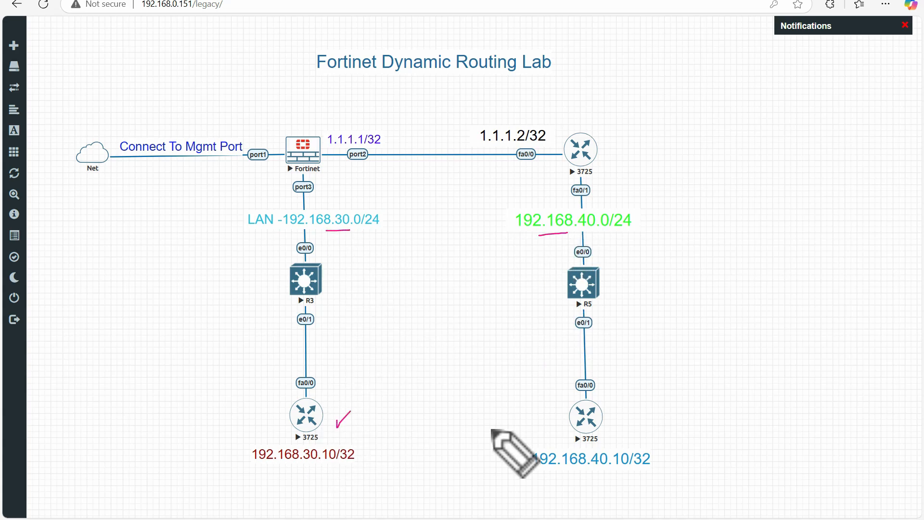
left_click_drag(615, 429, 635, 412)
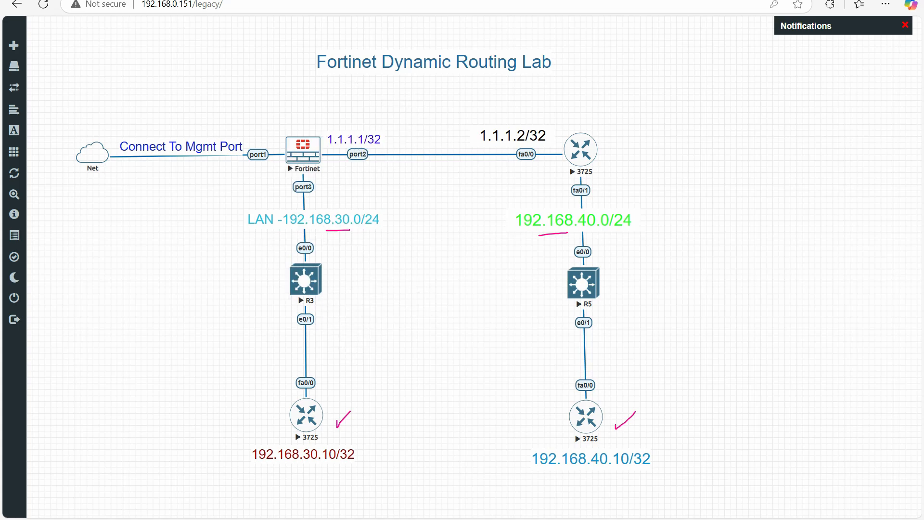
key("Escape")
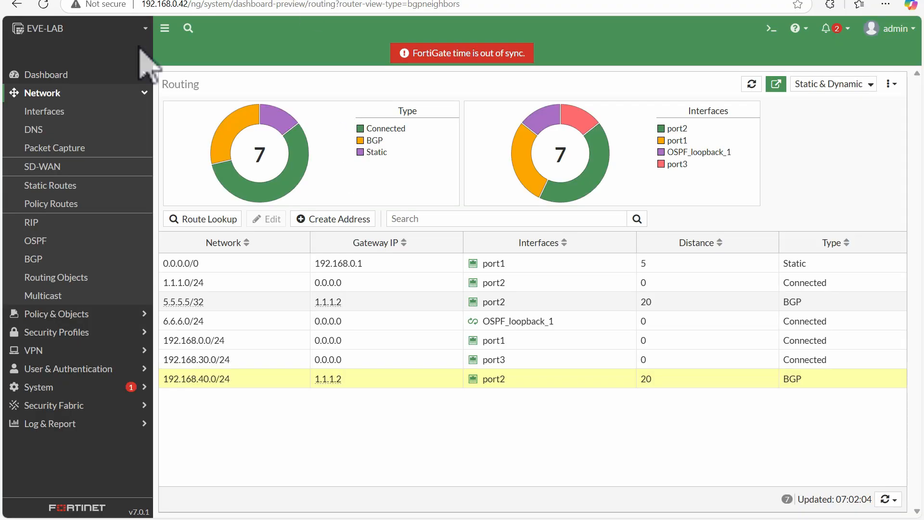
left_click(38, 76)
left_click(51, 95)
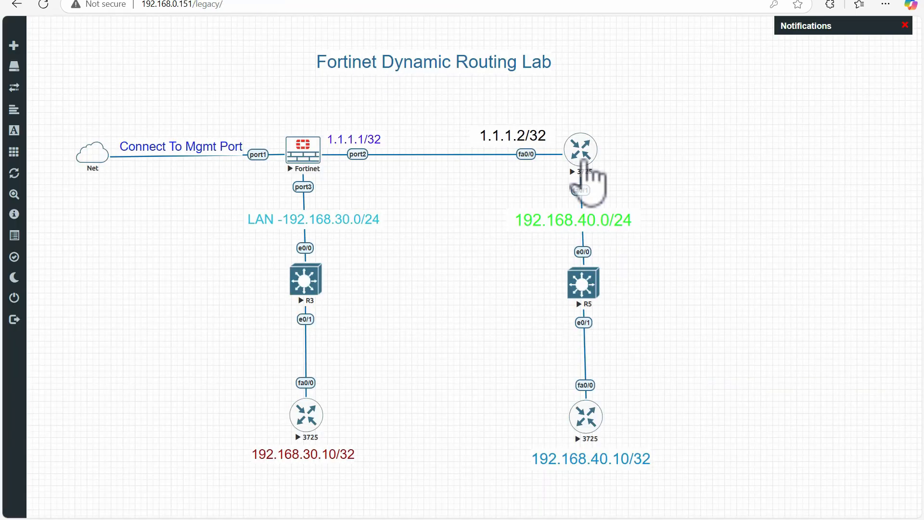
Open a console session on the 3725 router labelled 1.1.1.2/32 and bring up its command prompt.
left_click(581, 153)
left_click(518, 71)
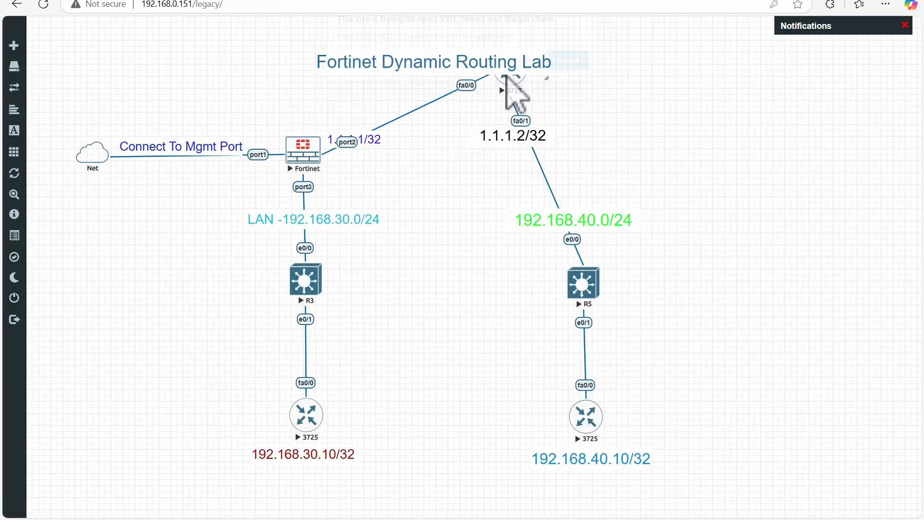
left_click(595, 160)
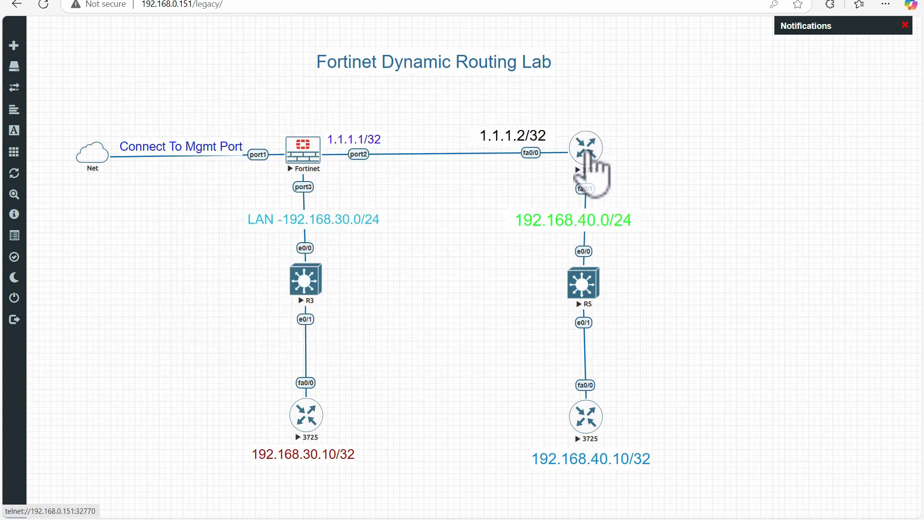
left_click(500, 519)
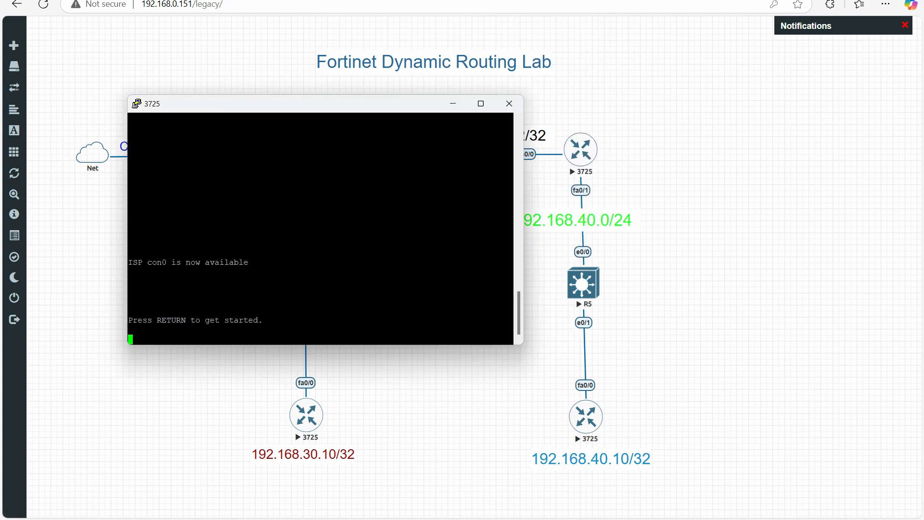
key("Return")
key("Return")
key("Return")
key("Return")
key("Return")
key("Return")
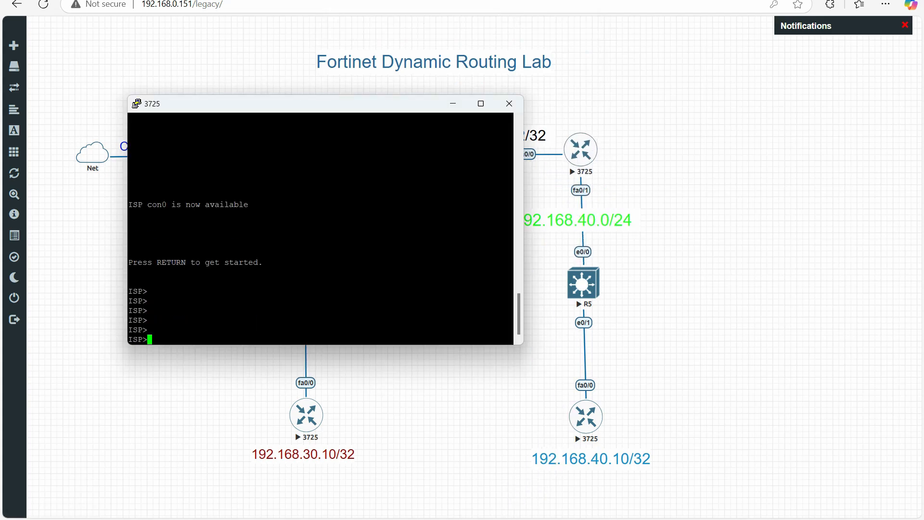
Enter privileged mode on the ISP router with "en" and list its interfaces with "sh ip int br".
type("en")
key("Return")
key("Return")
key("Return")
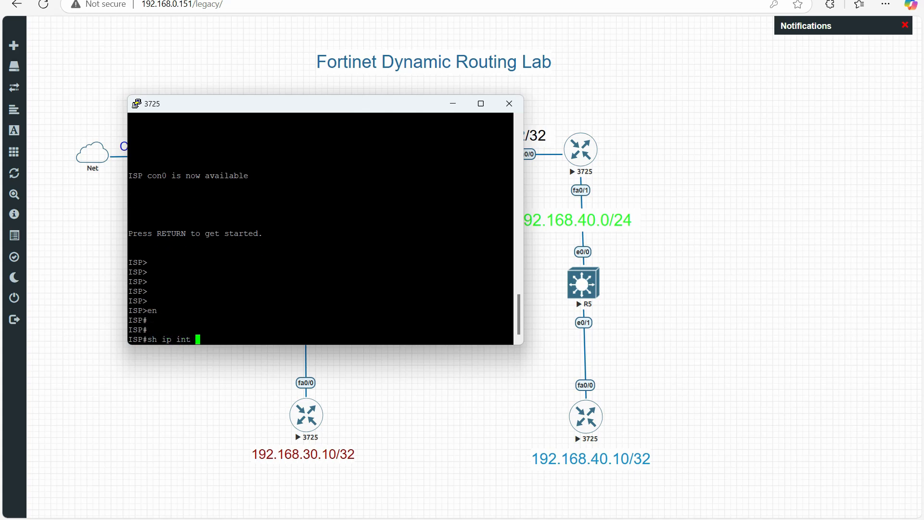
key("Return")
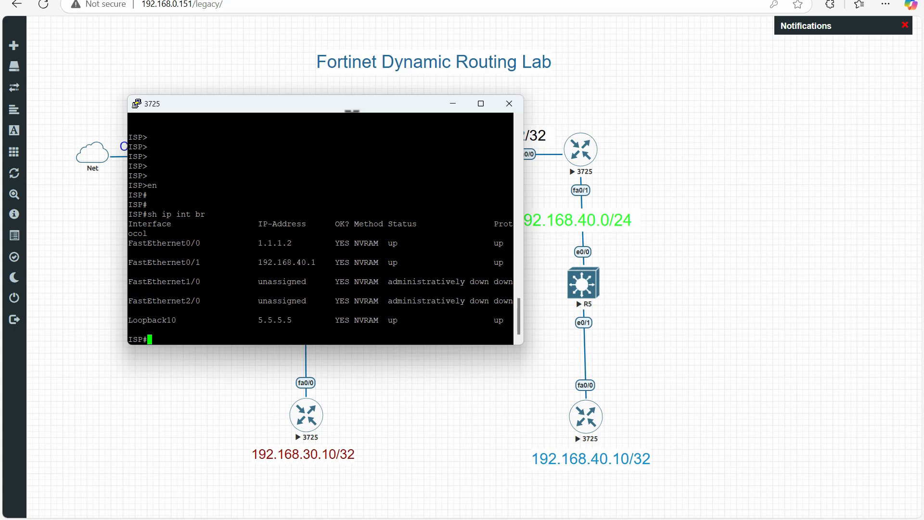
Examine the FastEthernet0/0 and Loopback10 address entries in the interface list against the topology diagram.
left_click_drag(363, 110, 737, 202)
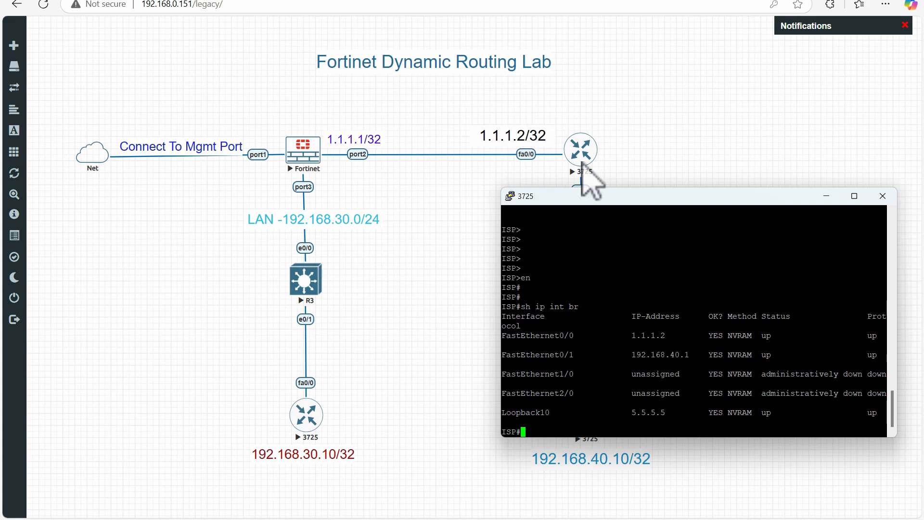
left_click_drag(674, 335, 529, 336)
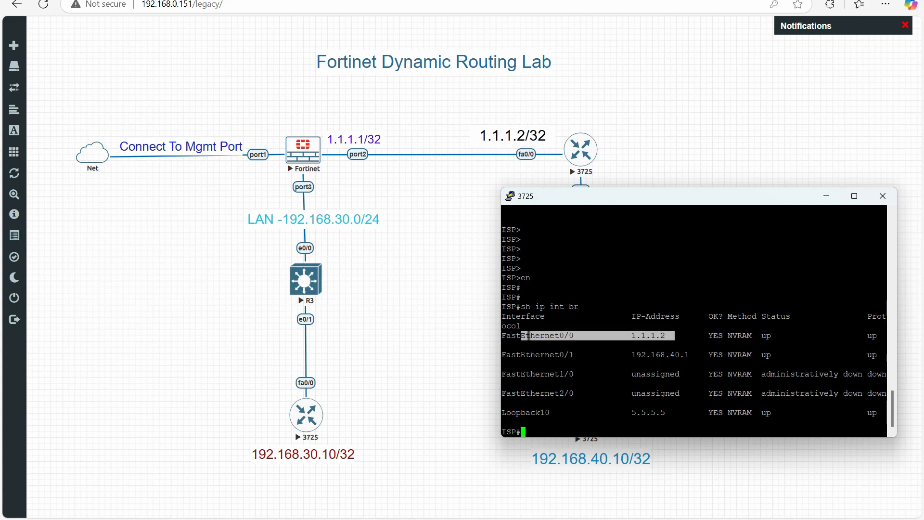
left_click_drag(669, 413, 511, 412)
left_click(510, 412)
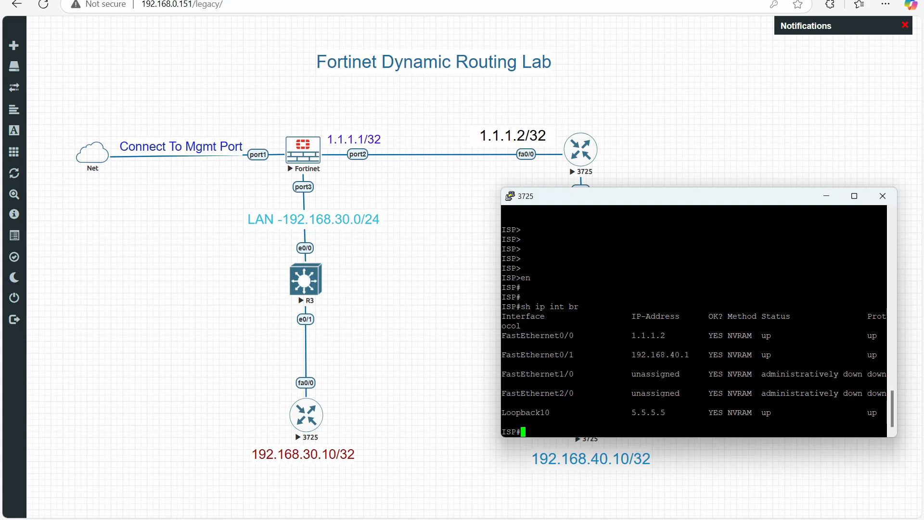
mouse_move(672, 412)
left_mouse_down()
mouse_move(550, 413)
mouse_move(680, 412)
left_mouse_up()
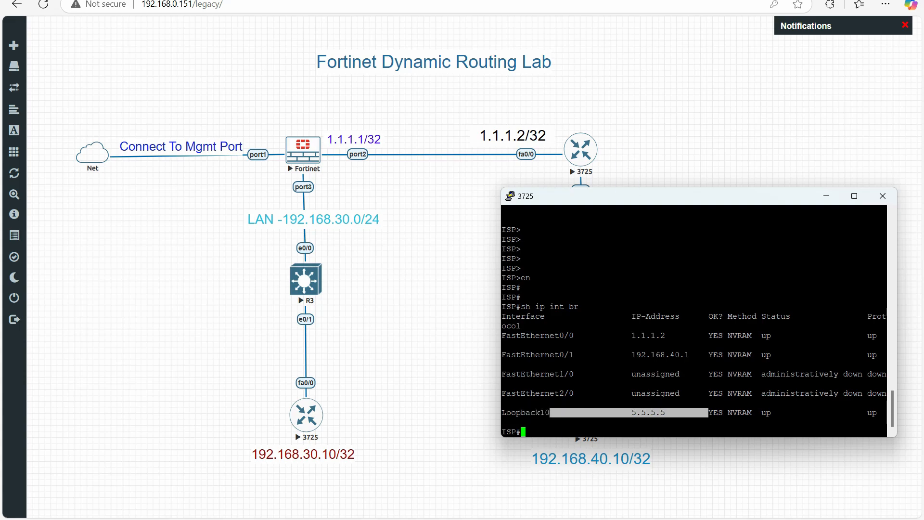
Display the BGP section of the router's running configuration with "sh run | sec bgp".
left_click_drag(651, 196, 321, 111)
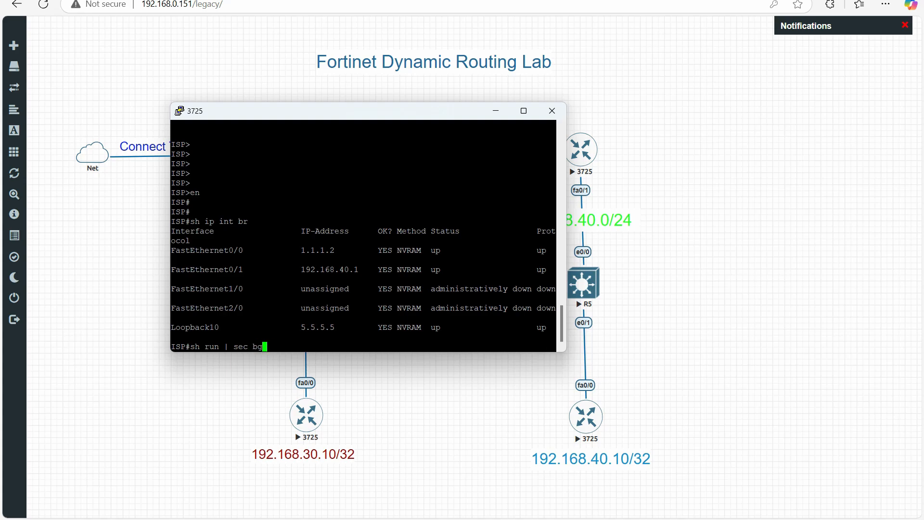
key("Return")
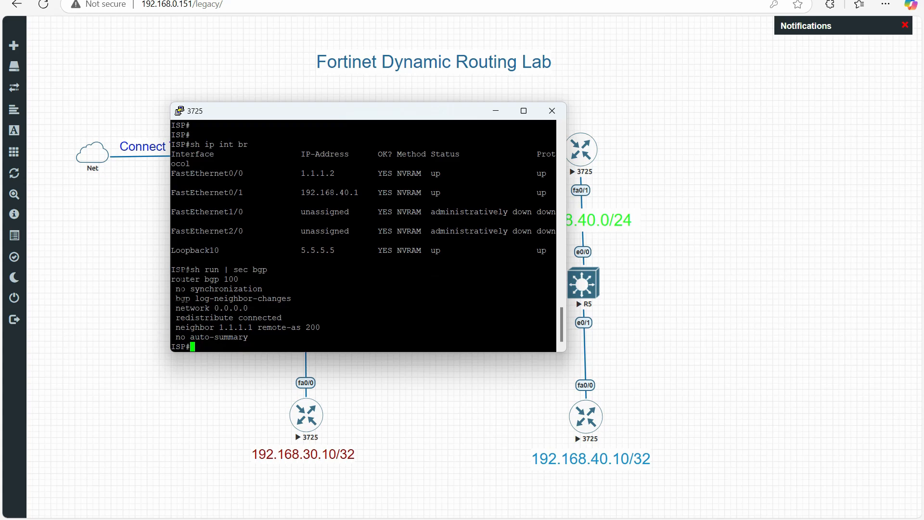
key("ctrl+2")
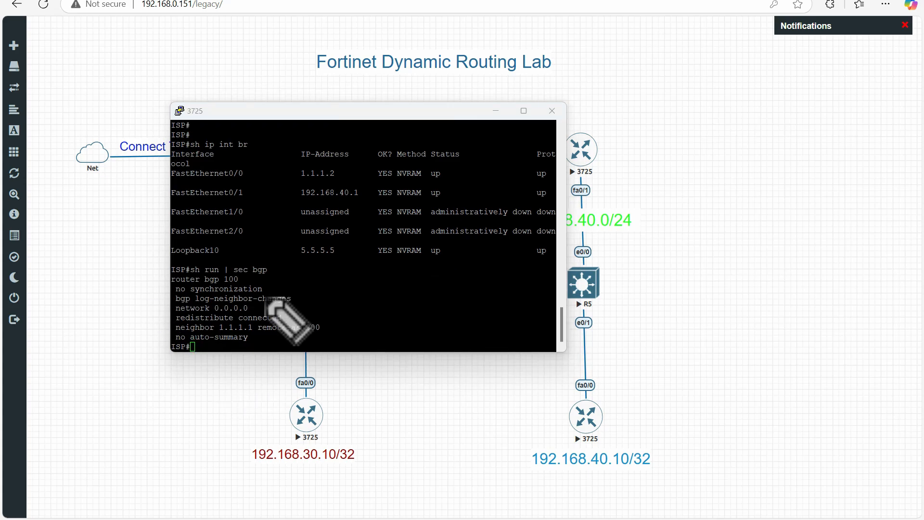
mouse_move(178, 315)
left_mouse_down()
mouse_move(257, 310)
mouse_move(178, 302)
left_mouse_up()
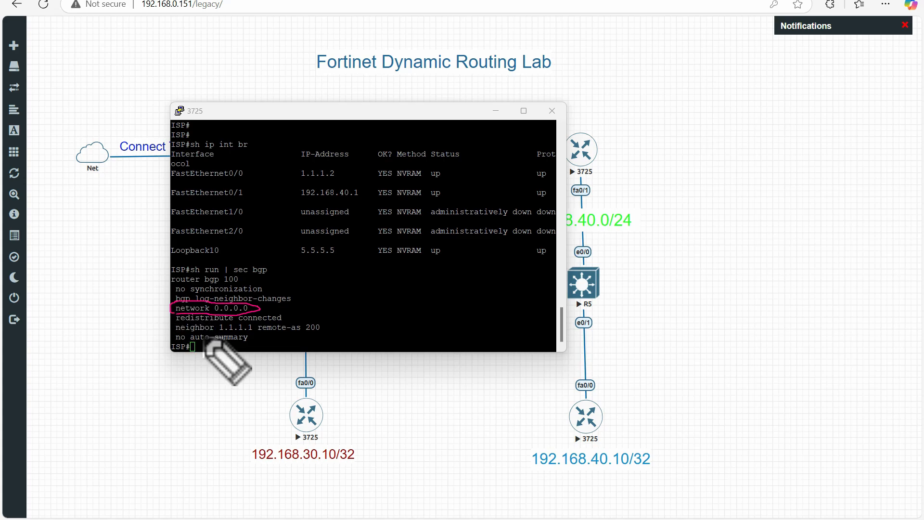
mouse_move(175, 333)
left_mouse_down()
mouse_move(331, 332)
mouse_move(301, 320)
mouse_move(176, 323)
left_mouse_up()
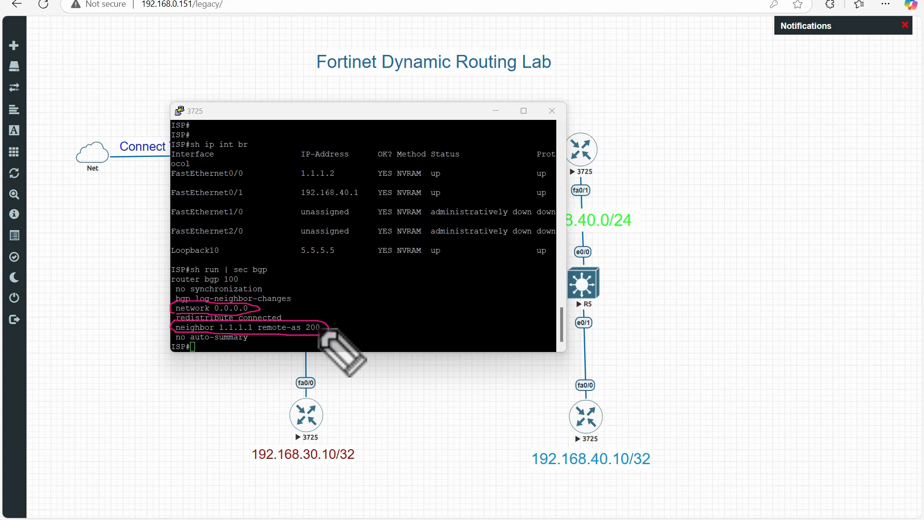
left_click_drag(323, 326, 331, 321)
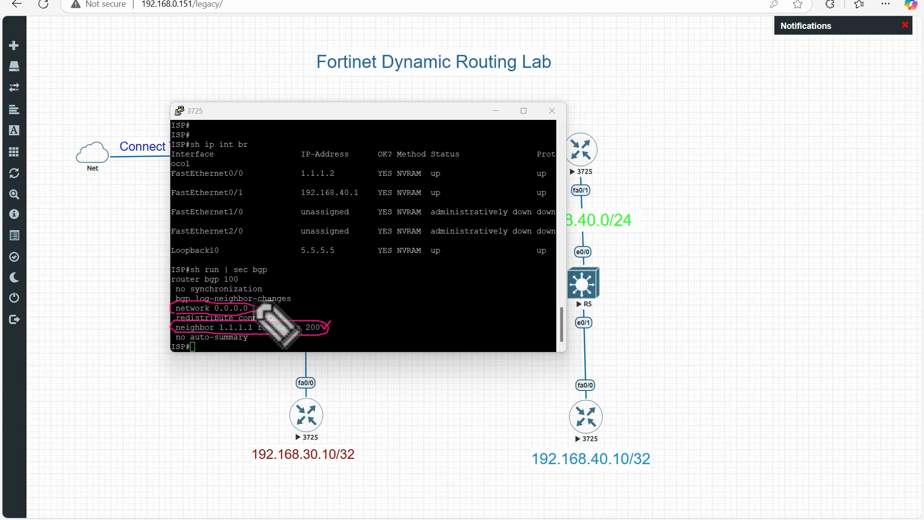
key("Escape")
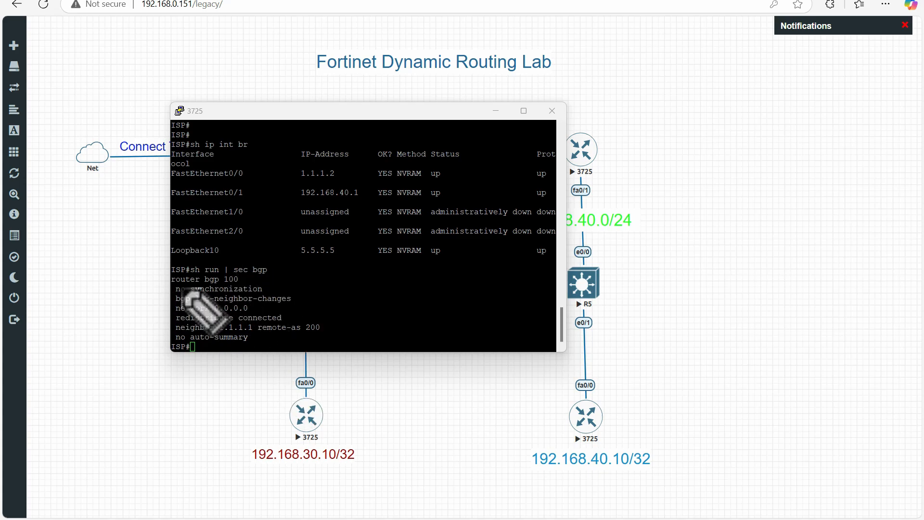
mouse_move(174, 285)
left_mouse_down()
mouse_move(238, 285)
mouse_move(242, 275)
mouse_move(209, 273)
mouse_move(169, 275)
mouse_move(176, 286)
mouse_move(243, 284)
left_mouse_up()
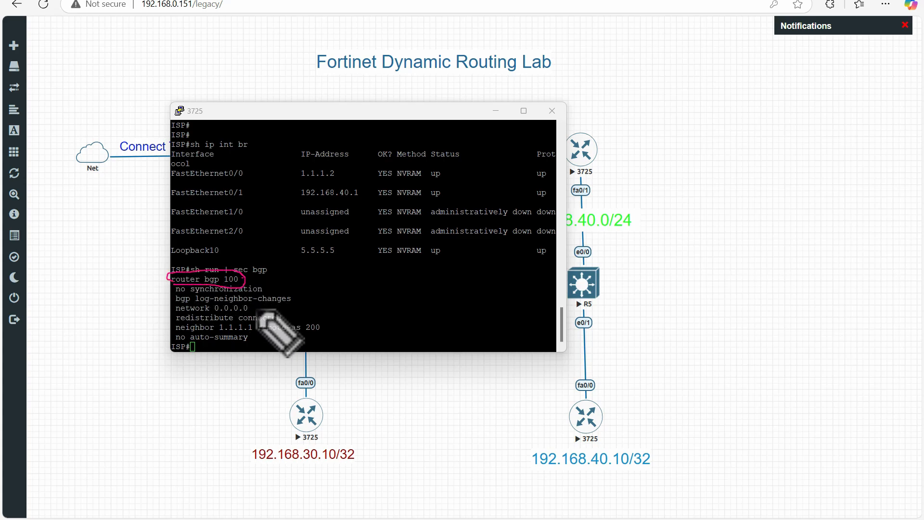
mouse_move(257, 302)
left_mouse_down()
mouse_move(267, 300)
mouse_move(284, 318)
mouse_move(291, 312)
left_mouse_up()
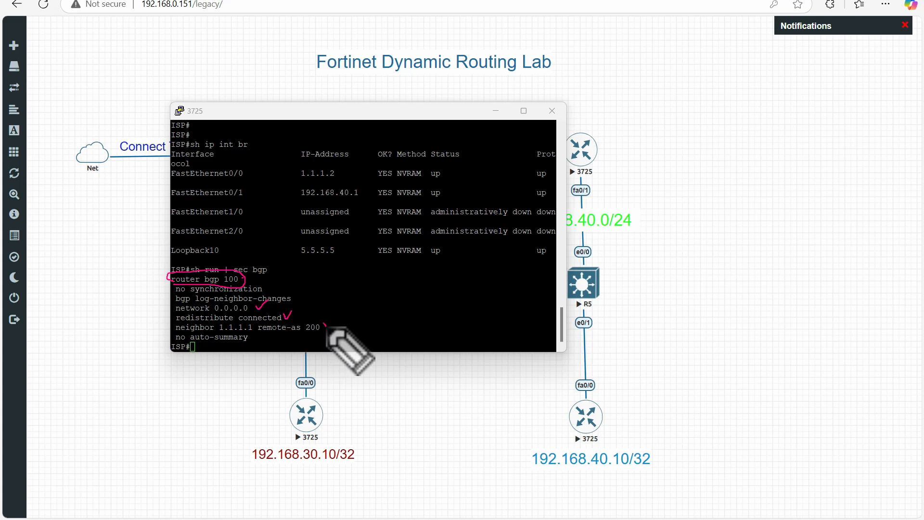
left_click_drag(324, 321, 337, 315)
left_click(254, 336)
left_click_drag(255, 336, 272, 327)
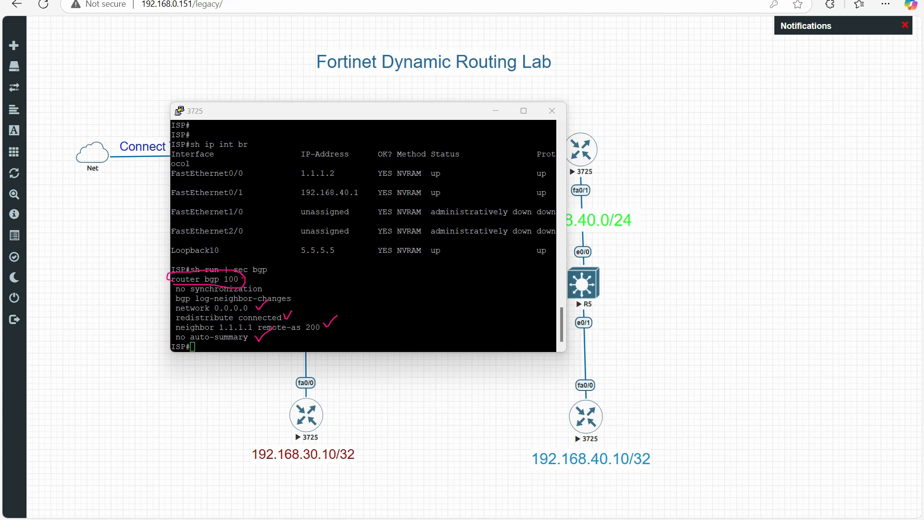
key("e")
left_click(323, 256)
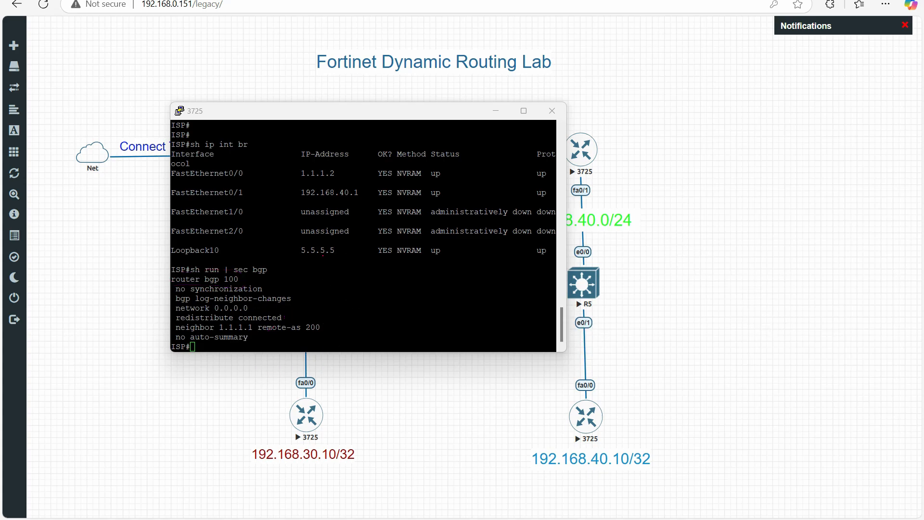
Enter global configuration mode on the ISP router with "config t".
left_click(448, 294)
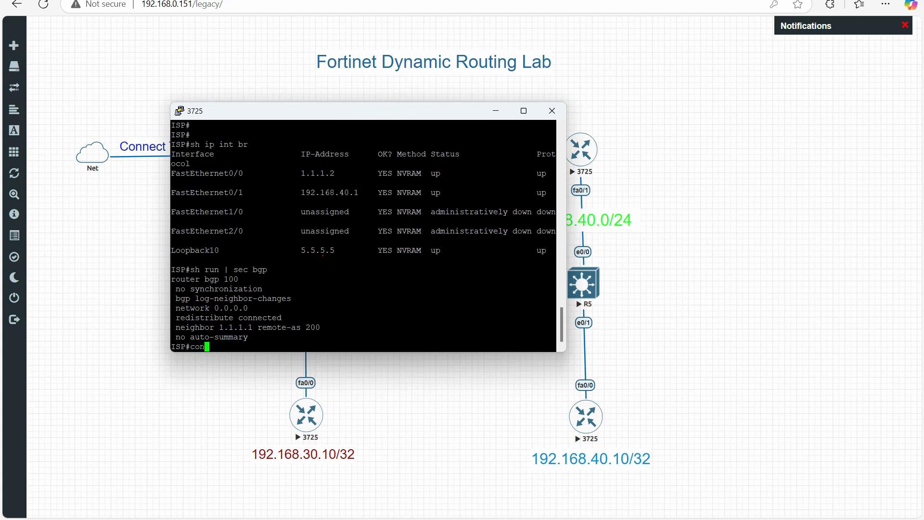
type("config t")
key("Return")
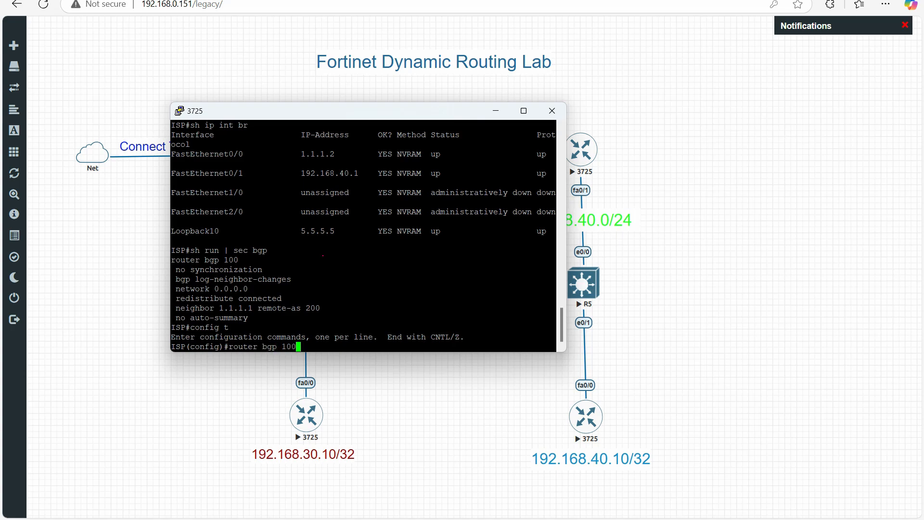
Enter BGP configuration for AS 100 on the ISP router and advertise the default network with "network 0.0.0.0".
key("Return")
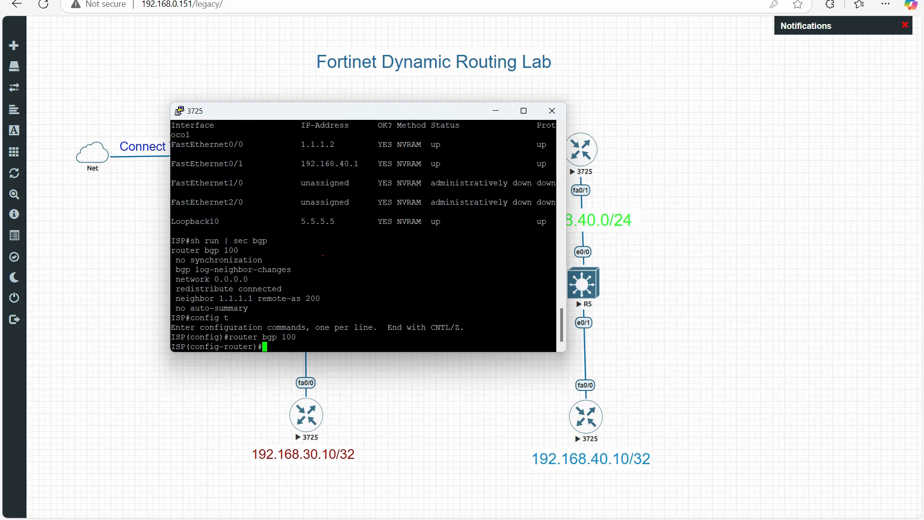
type("net")
key("Tab")
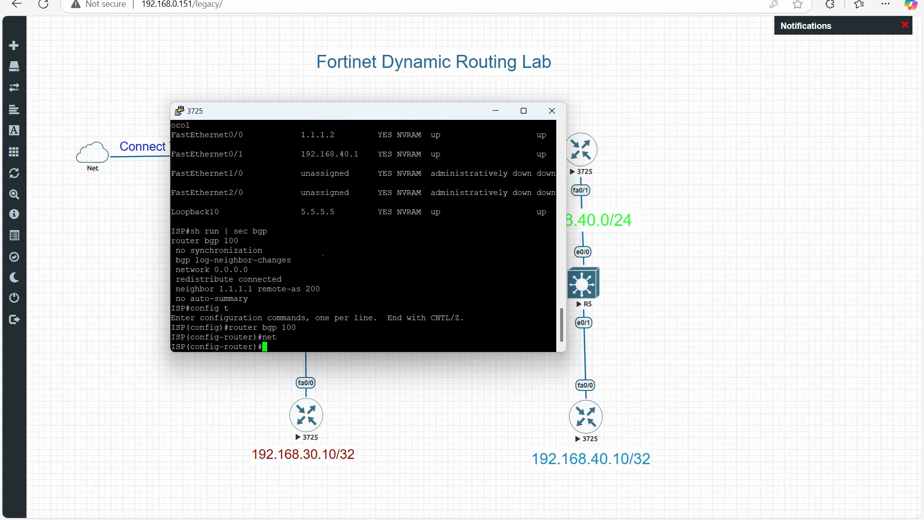
left_click_drag(175, 269, 234, 269)
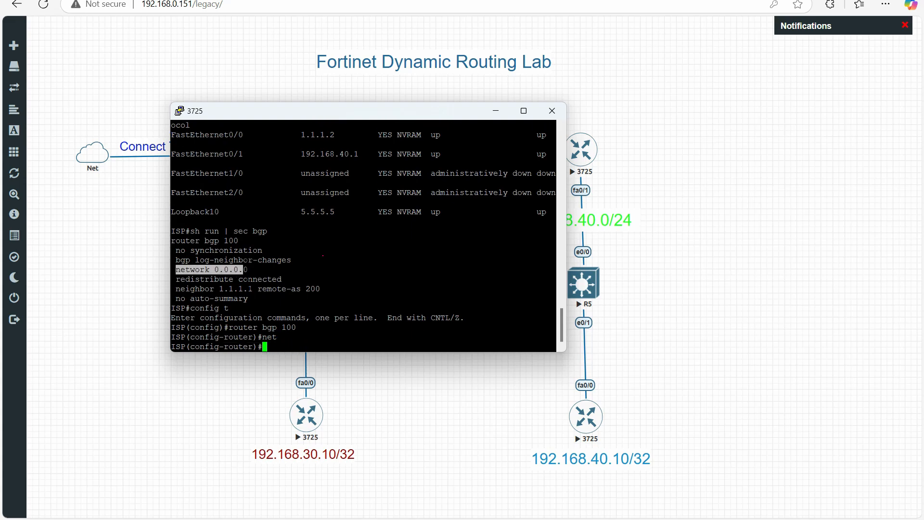
right_click(335, 318)
key("Return")
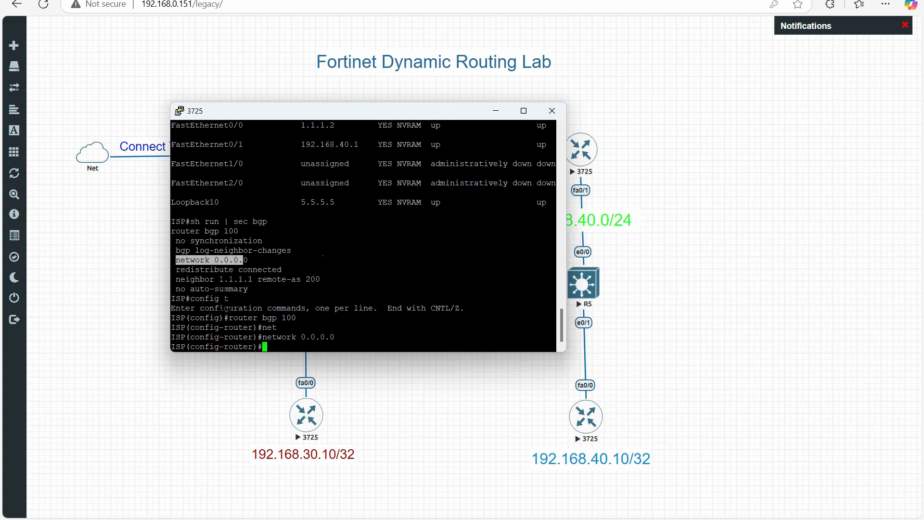
Define the FortiGate as BGP peer on the ISP router with "neighbor 1.1.1.1 remote-as 200".
left_click_drag(171, 279, 317, 279)
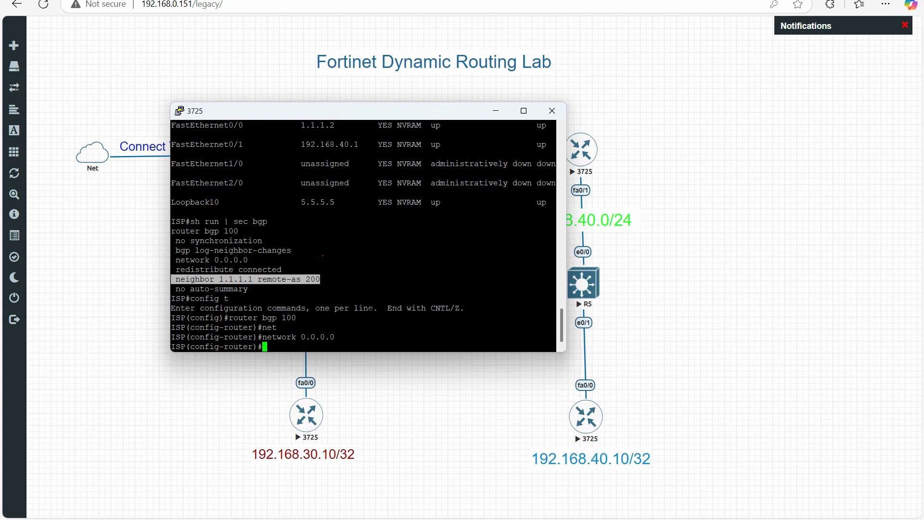
right_click(323, 256)
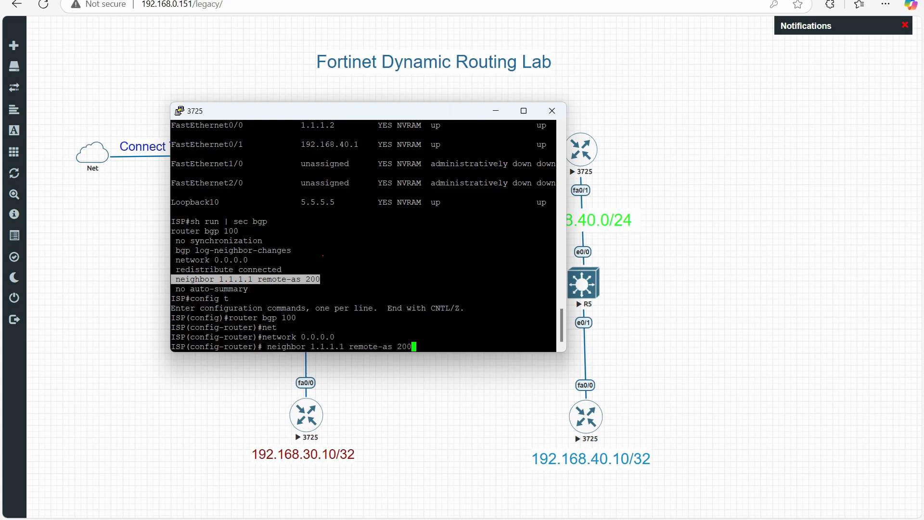
key("Return")
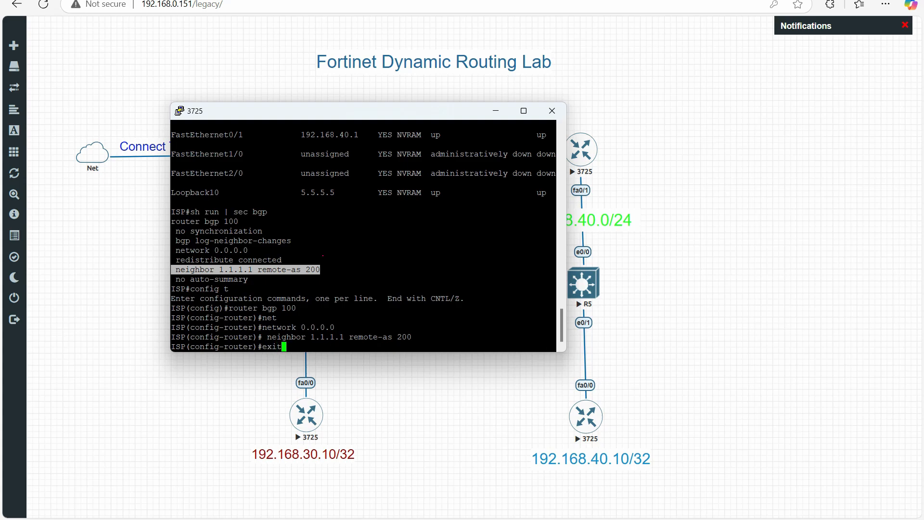
Exit the router's configuration modes back to privileged mode and close its console session.
type("exit")
key("Return")
key("Return")
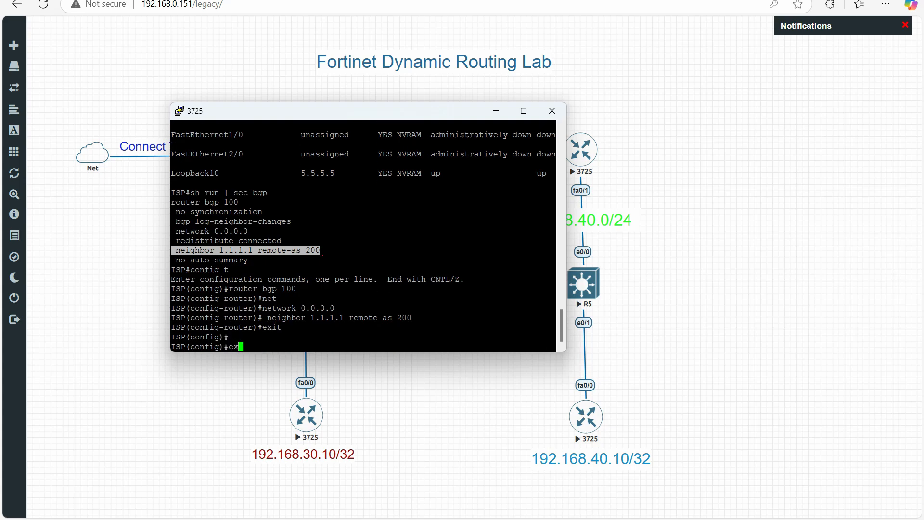
type("exit")
key("Return")
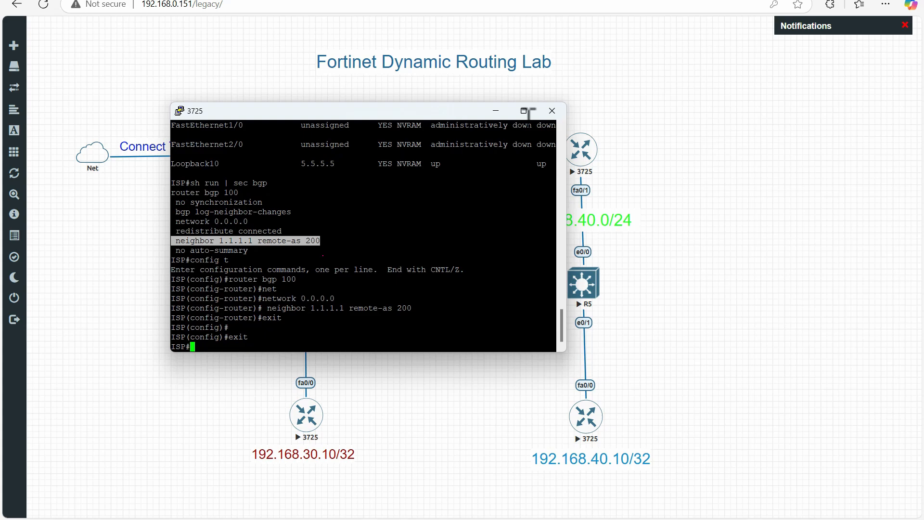
left_click(552, 111)
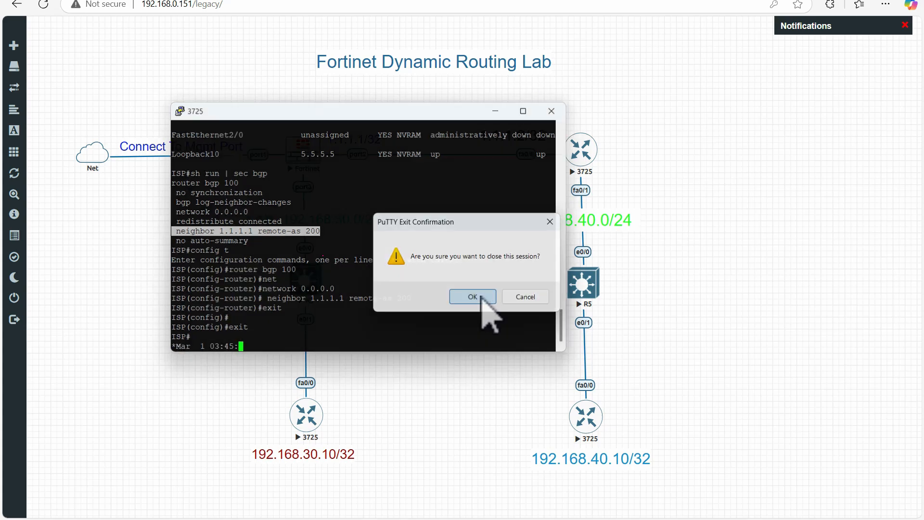
left_click(480, 297)
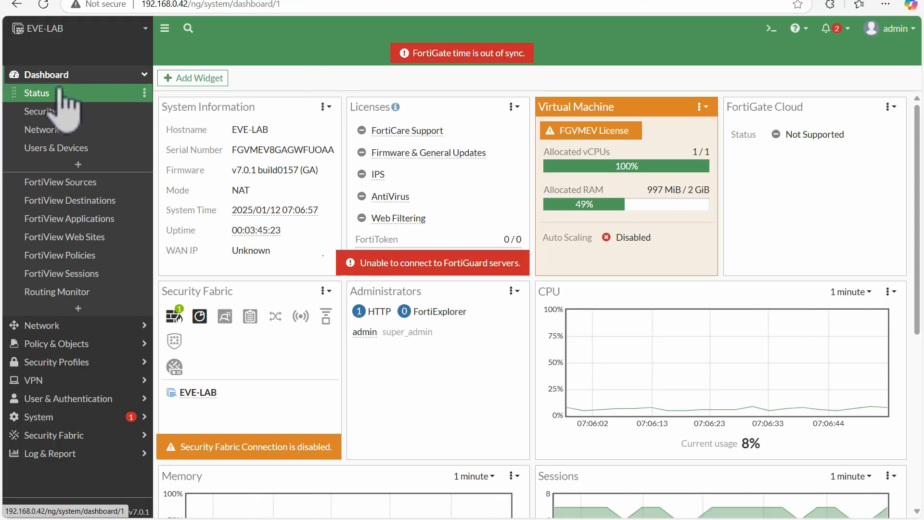
Switch to the FortiGate web interface and examine the Local AS and Router ID in its BGP settings.
left_click(56, 327)
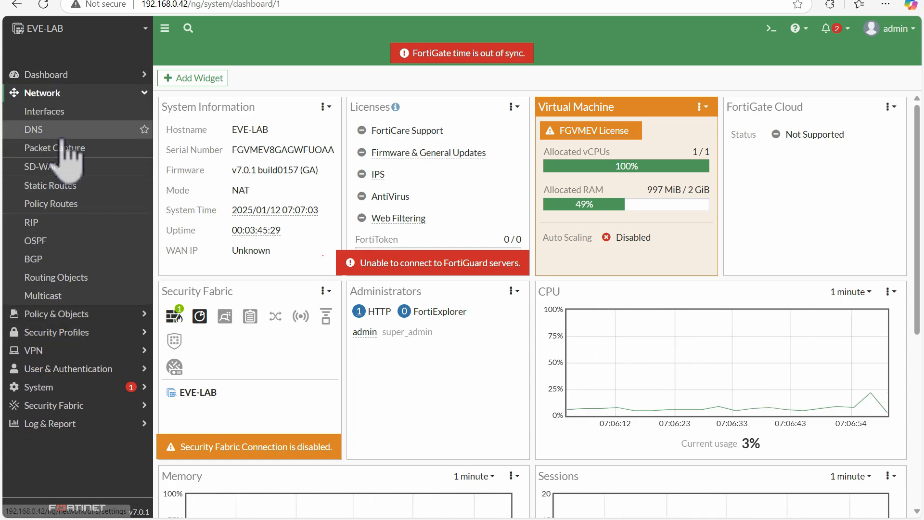
left_click(50, 261)
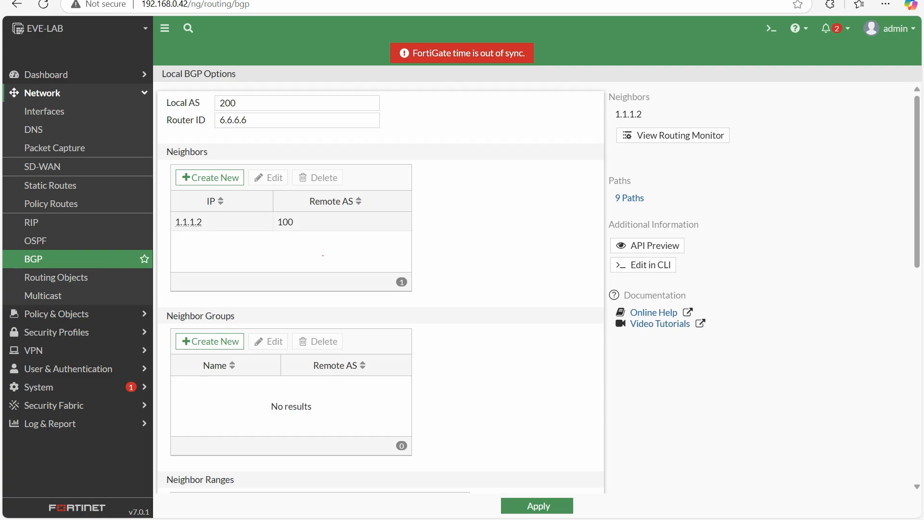
mouse_move(55, 255)
left_mouse_down()
mouse_move(32, 252)
mouse_move(21, 265)
mouse_move(58, 255)
left_mouse_up()
left_click_drag(254, 99, 279, 88)
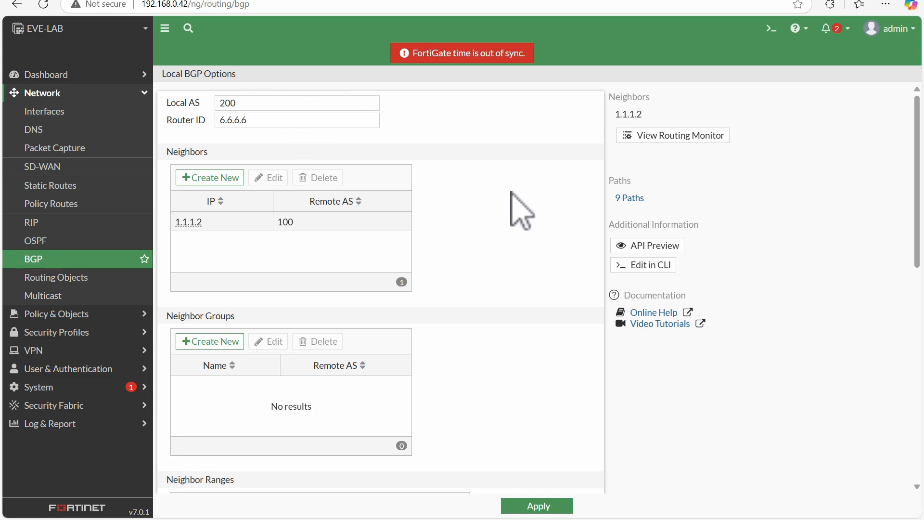
double_click(225, 103)
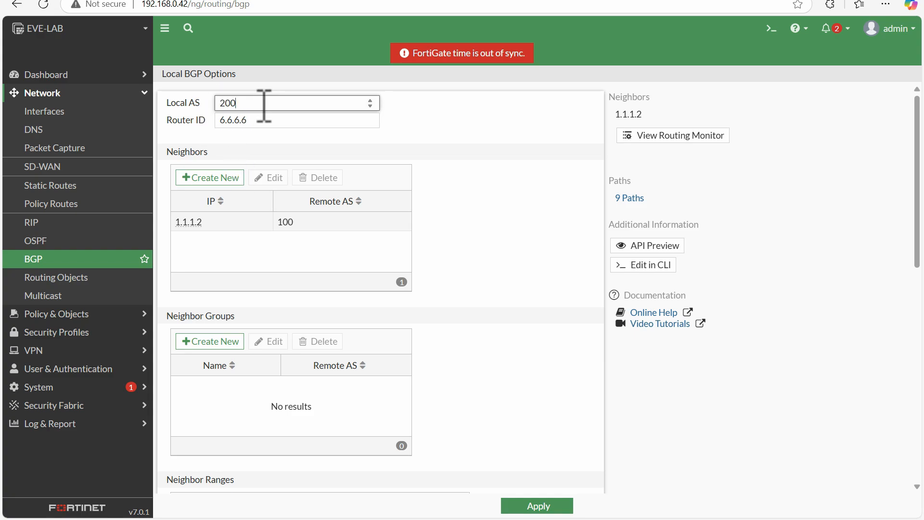
left_click_drag(242, 99, 198, 98)
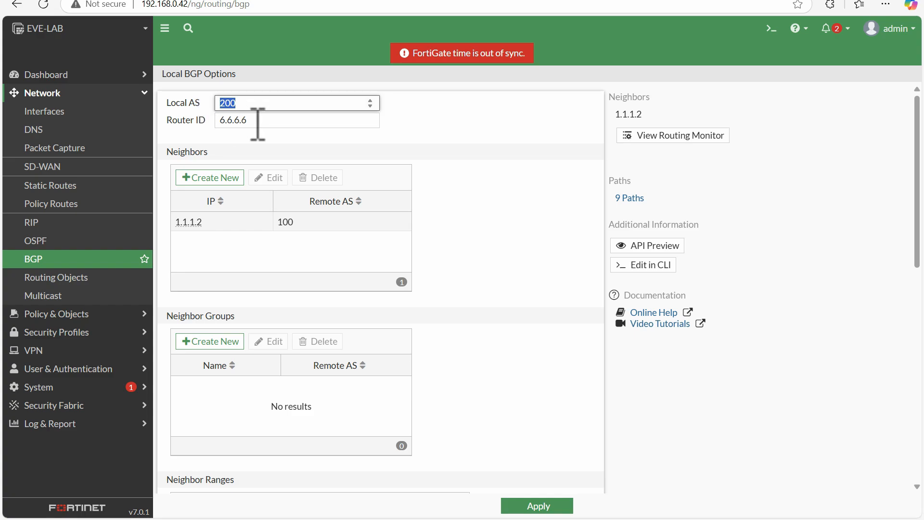
left_click_drag(258, 123, 192, 124)
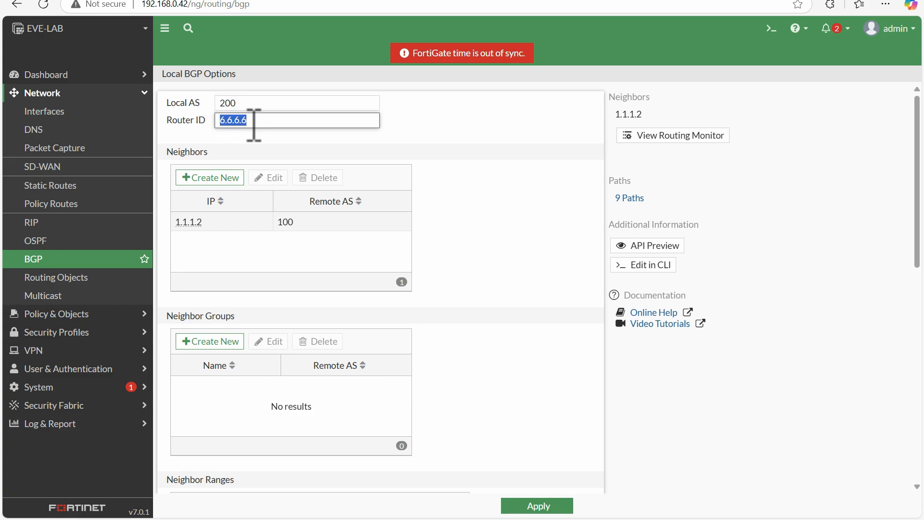
left_click_drag(274, 121, 197, 121)
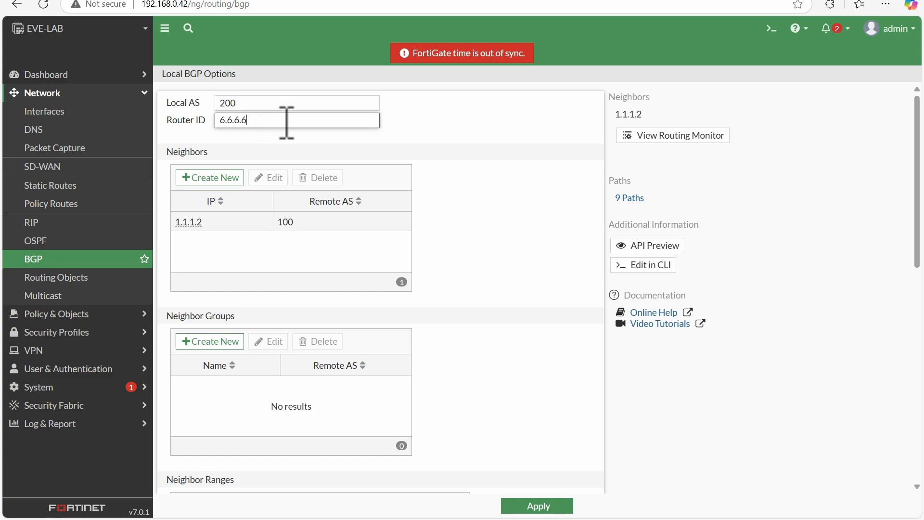
left_click_drag(287, 122, 265, 149)
Open the OSPF_loopback_1 interface's settings and compare its IP address with the BGP router ID.
left_click(73, 114)
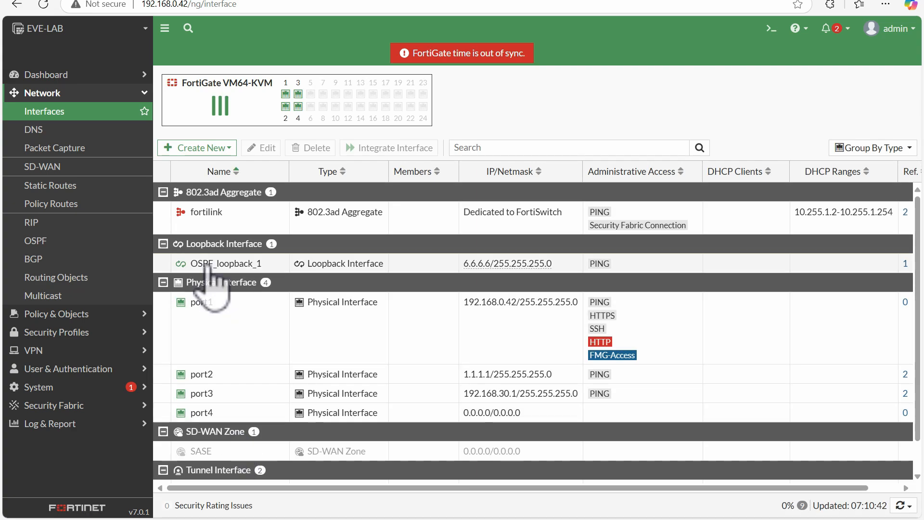
double_click(207, 264)
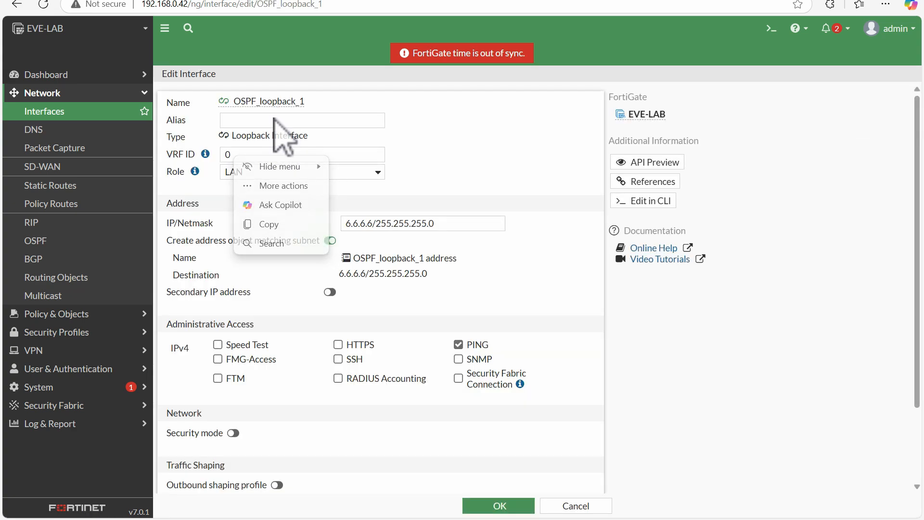
left_click_drag(166, 102, 451, 107)
double_click(371, 223)
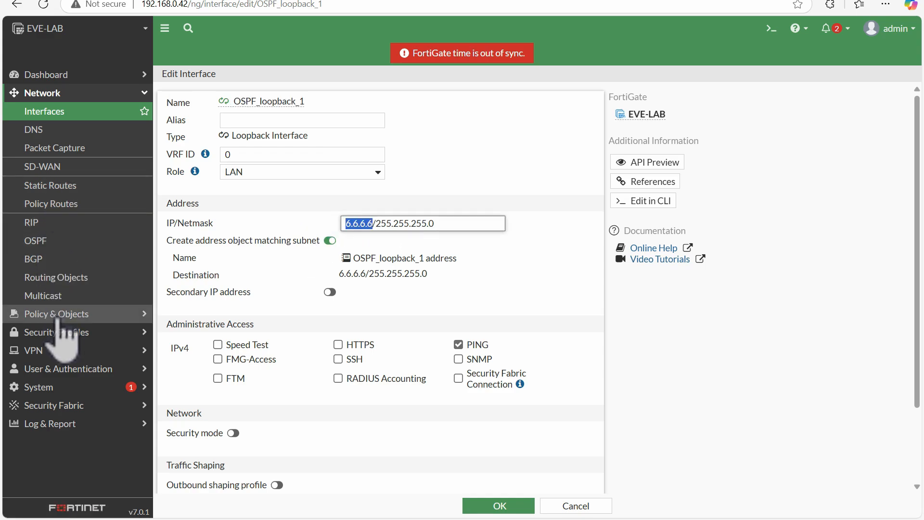
Return to the BGP settings and view neighbor 1.1.1.2's details and the blank new-neighbor form without saving either.
left_click(28, 262)
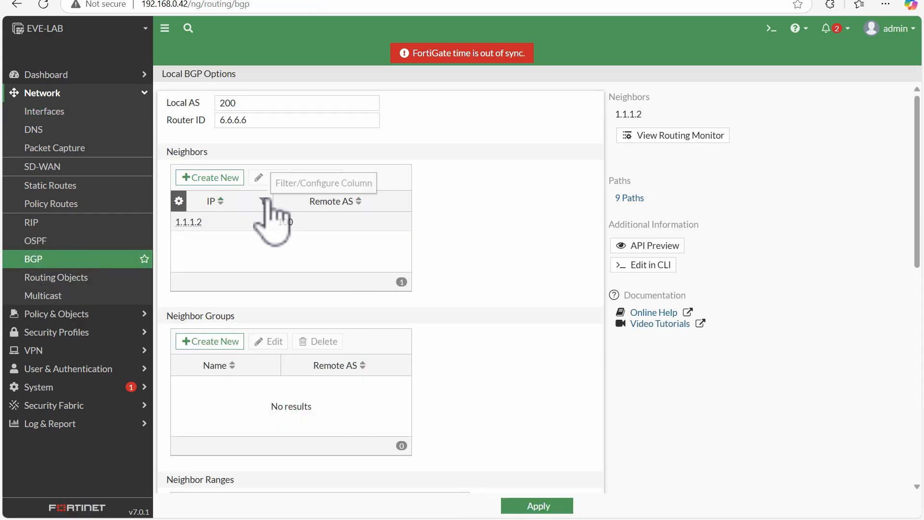
left_click(243, 228)
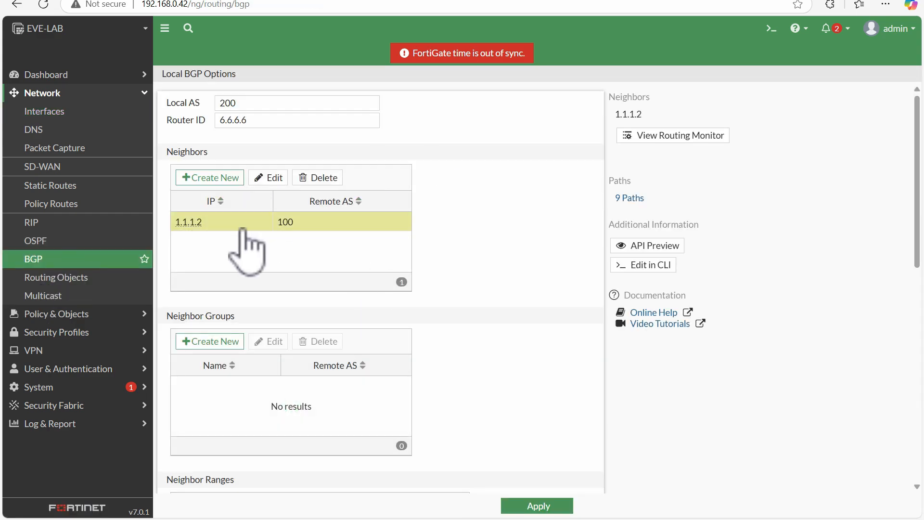
double_click(242, 228)
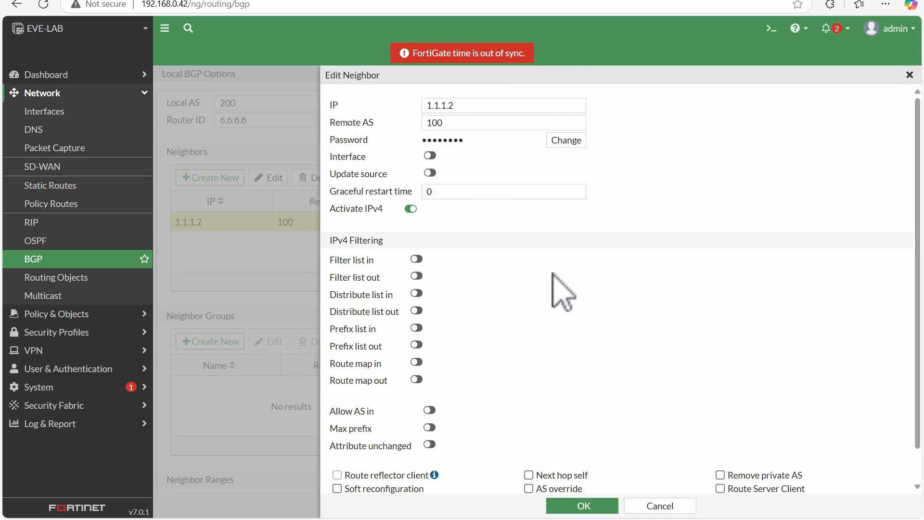
left_click(657, 506)
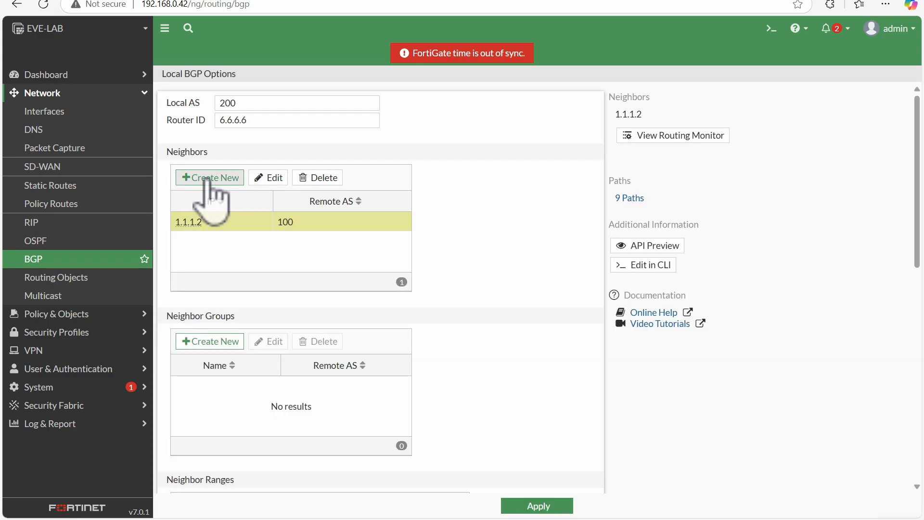
left_click(211, 178)
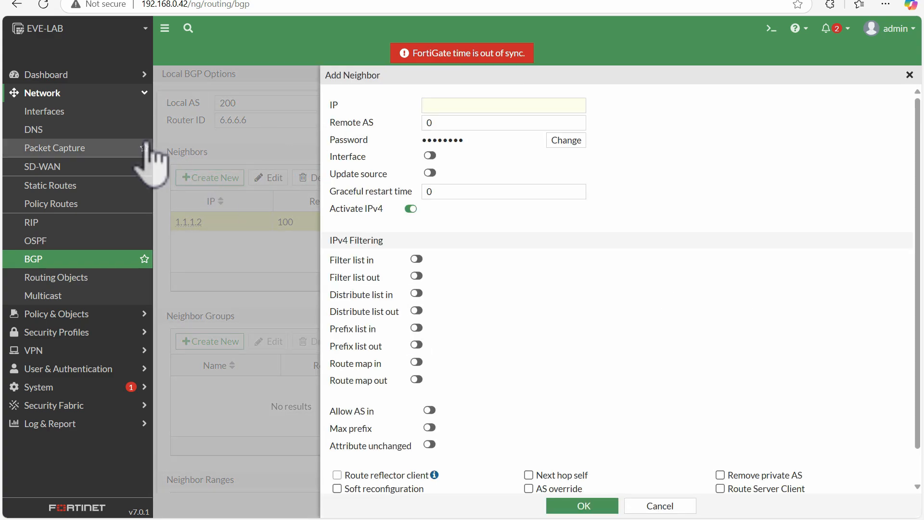
left_click(657, 506)
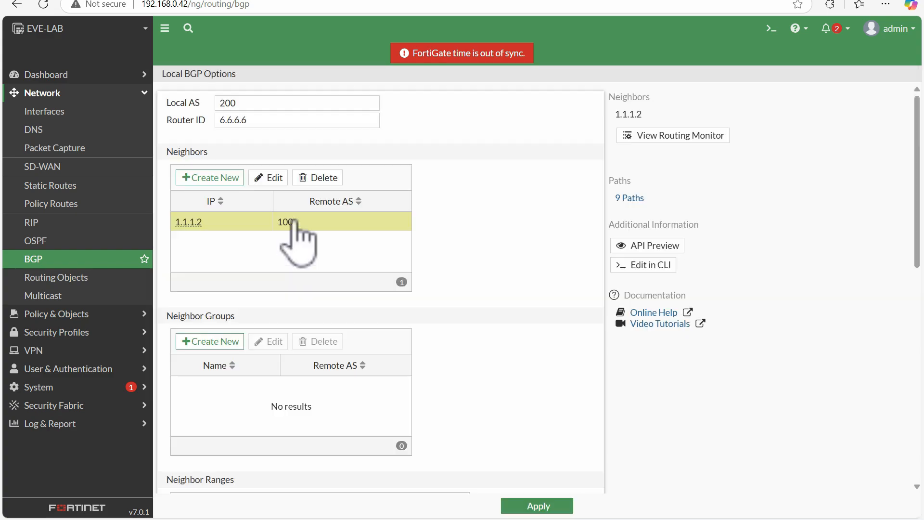
Reopen BGP neighbor 1.1.1.2 for editing and check its IP and Remote AS, comparing the IP with the topology diagram.
left_click(280, 179)
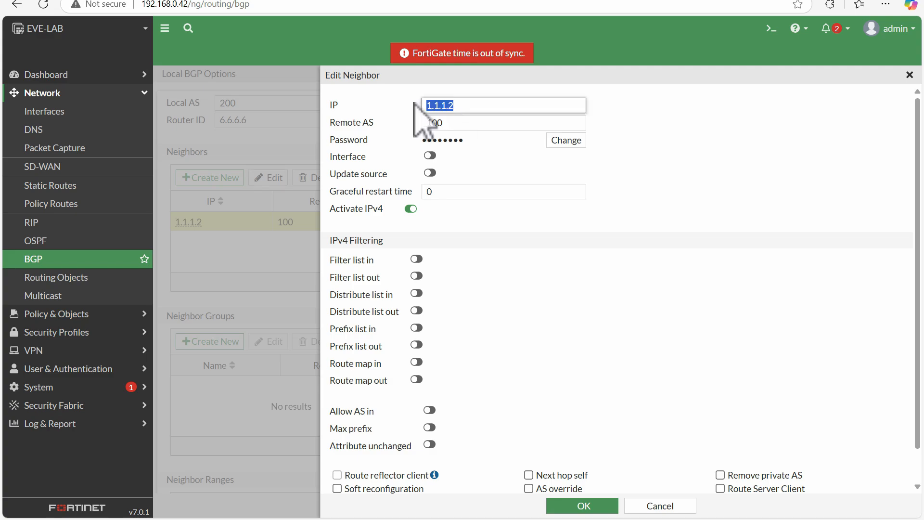
left_click(153, 1)
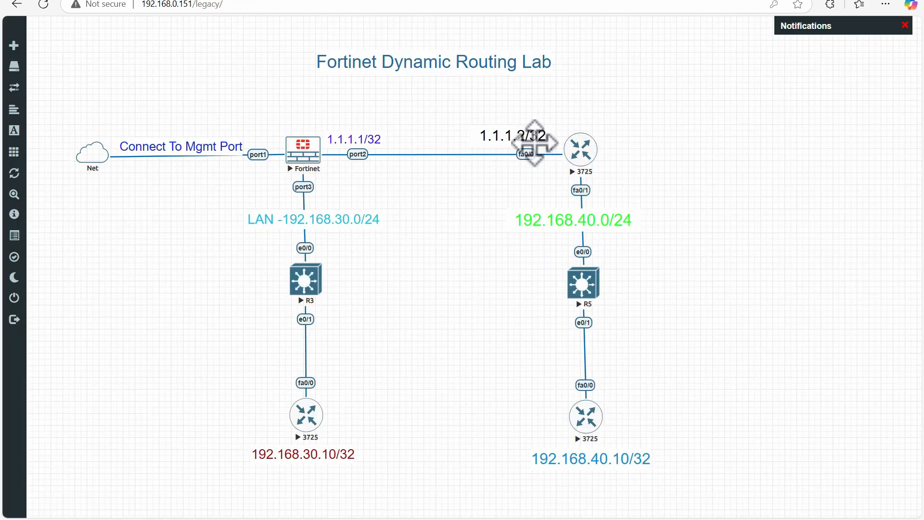
left_click(334, 2)
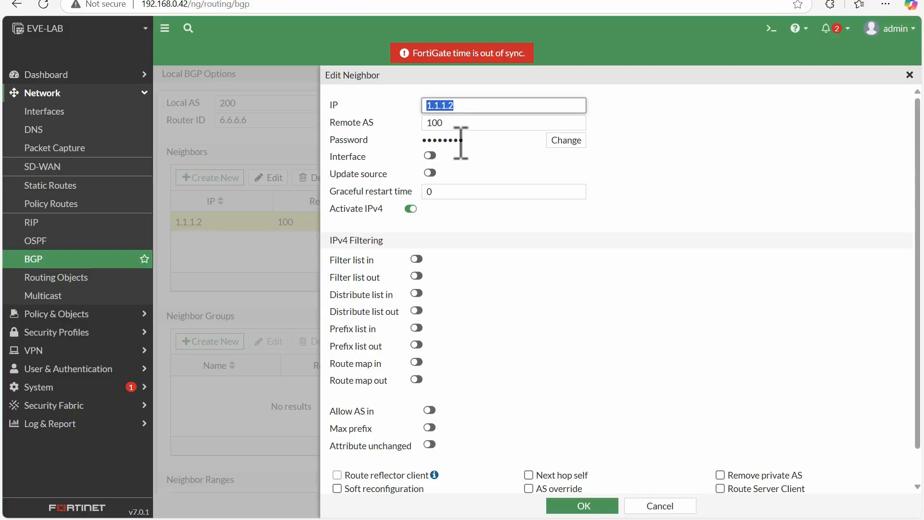
key("Tab")
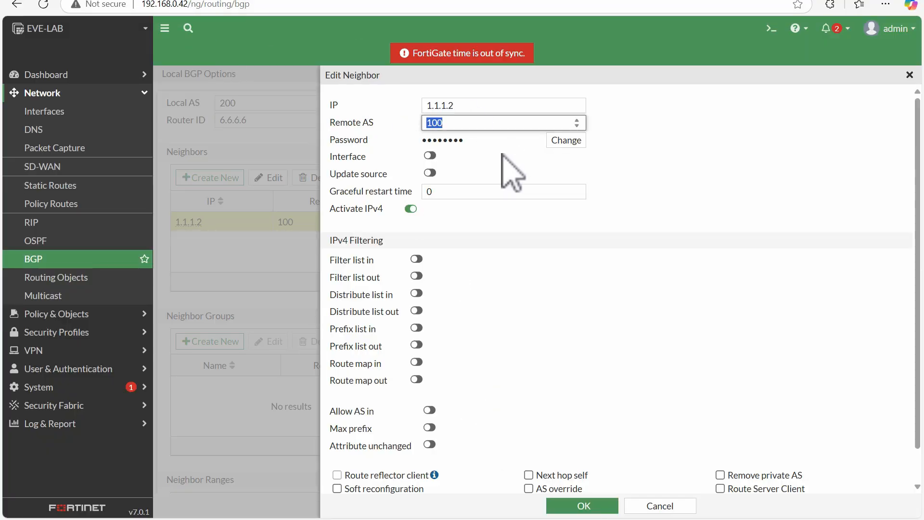
left_click_drag(401, 116, 390, 123)
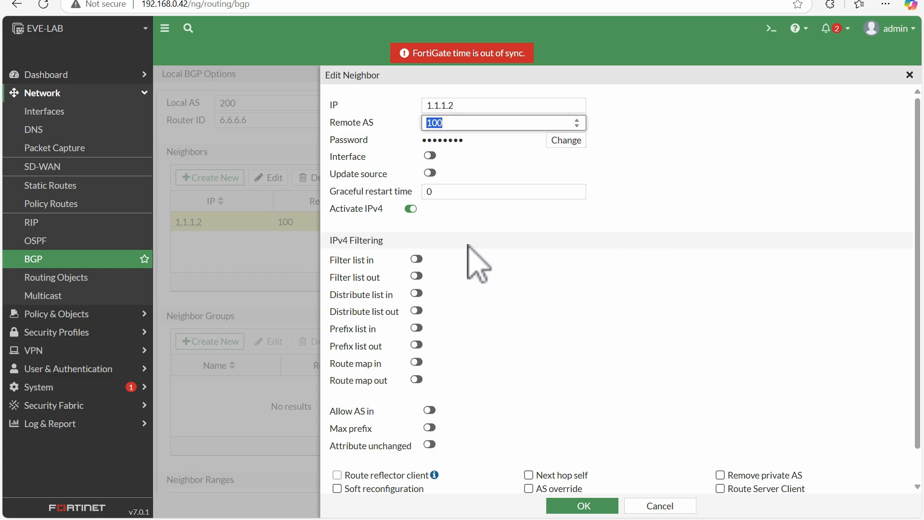
Preview the neighbor's IPv4 filter list, distribute list and outbound route map options, leaving them all disabled.
scroll(913, 247, "down", 2)
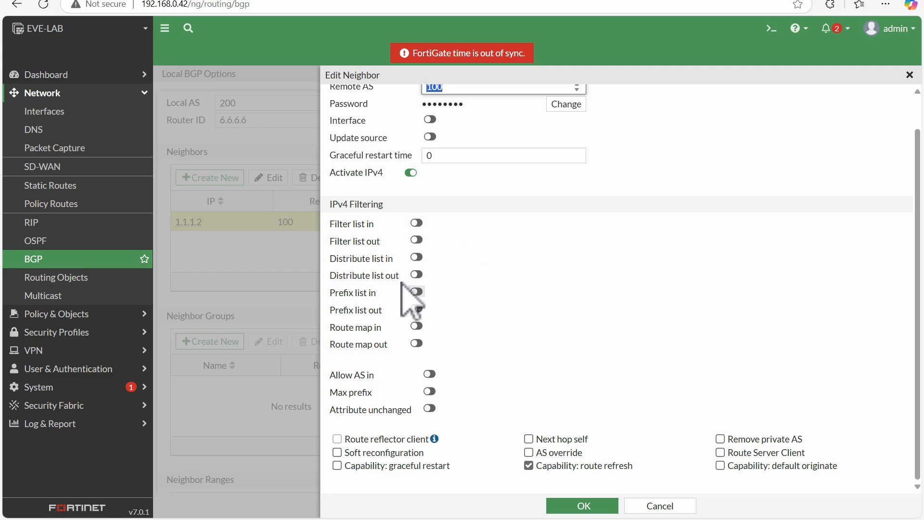
left_click(416, 223)
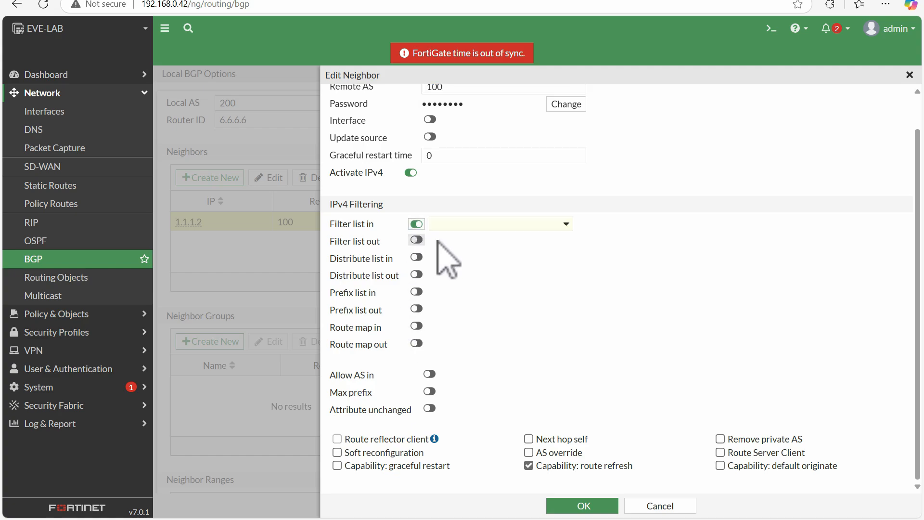
left_click(438, 226)
left_click(488, 226)
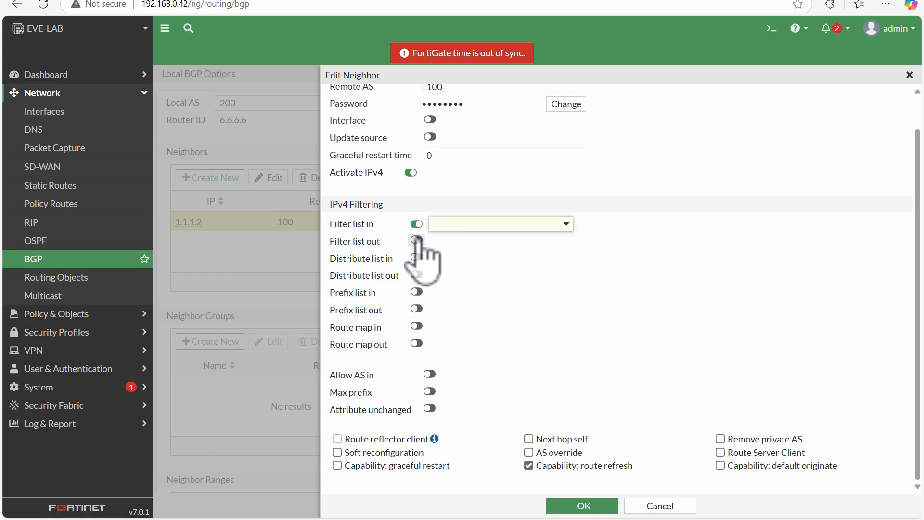
left_click(416, 257)
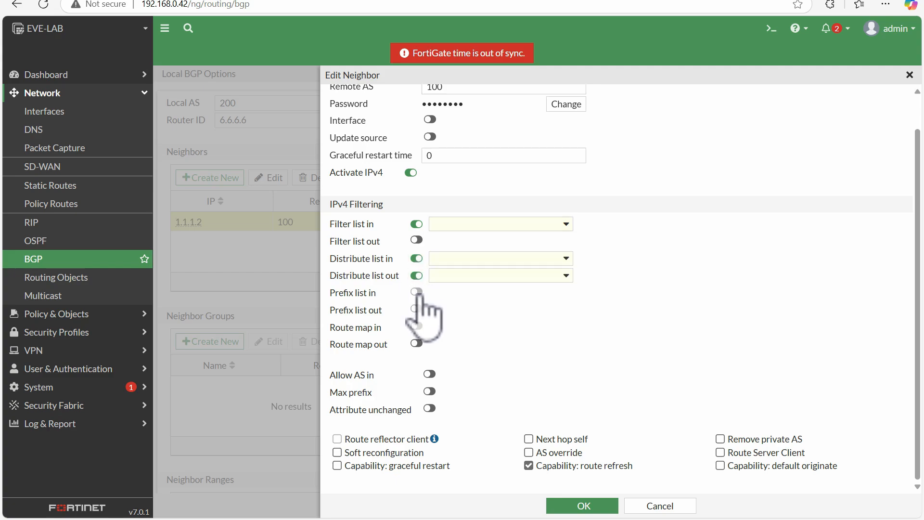
left_click(416, 259)
left_click(416, 224)
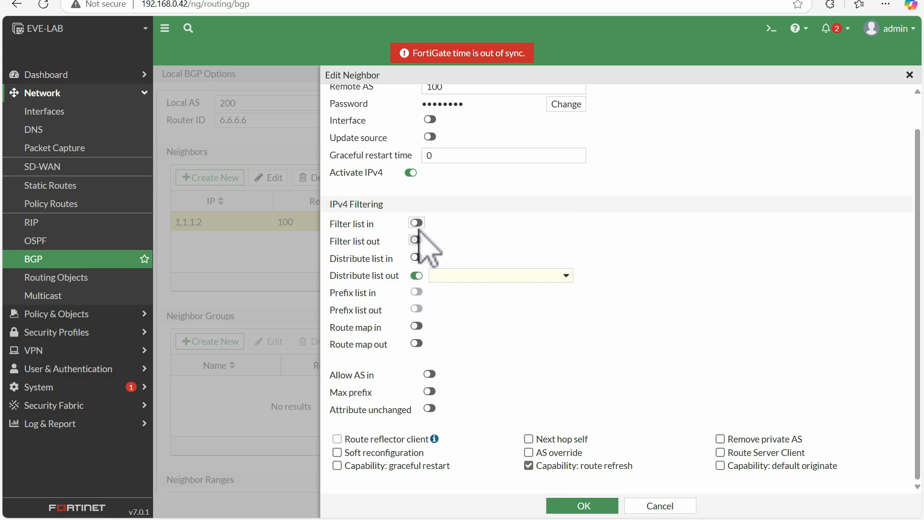
left_click(416, 275)
left_click(416, 344)
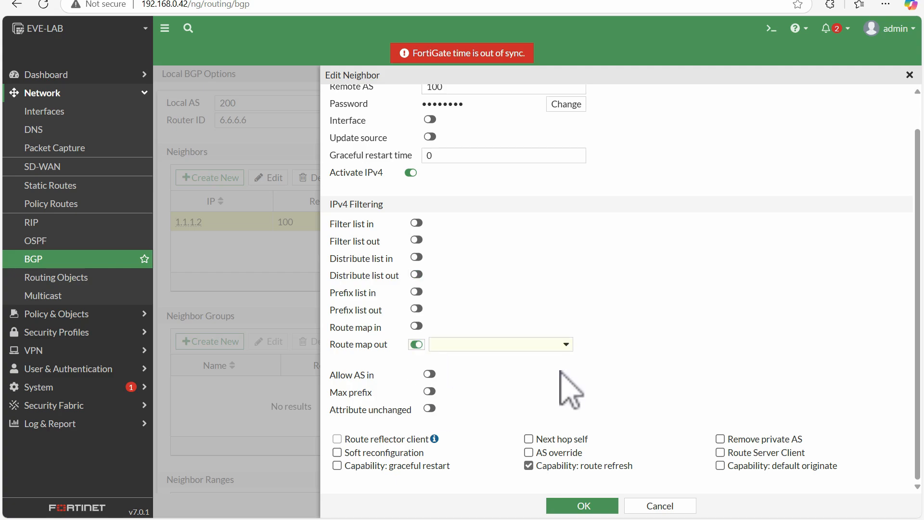
left_click(548, 344)
left_click(457, 344)
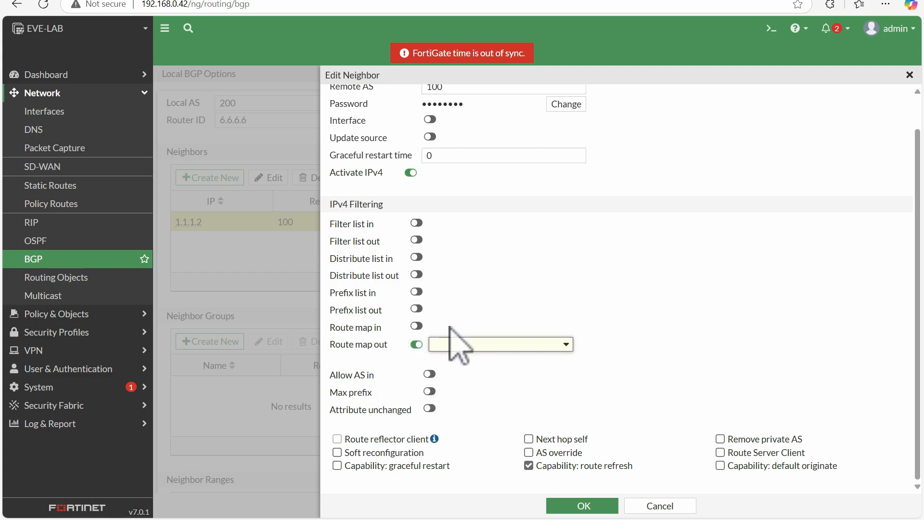
left_click(416, 343)
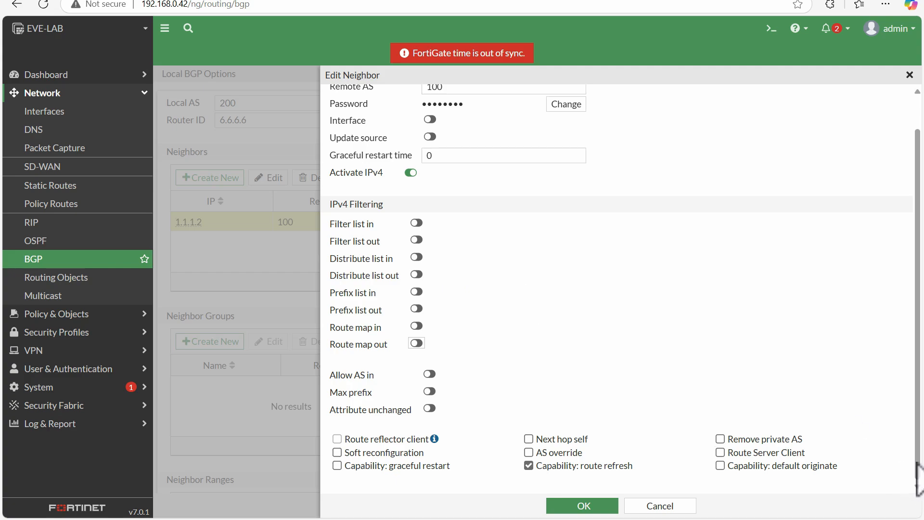
Review the remaining options of BGP neighbor 1.1.1.2 and save the neighbor.
scroll(917, 476, "up", 1)
scroll(912, 486, "down", 1)
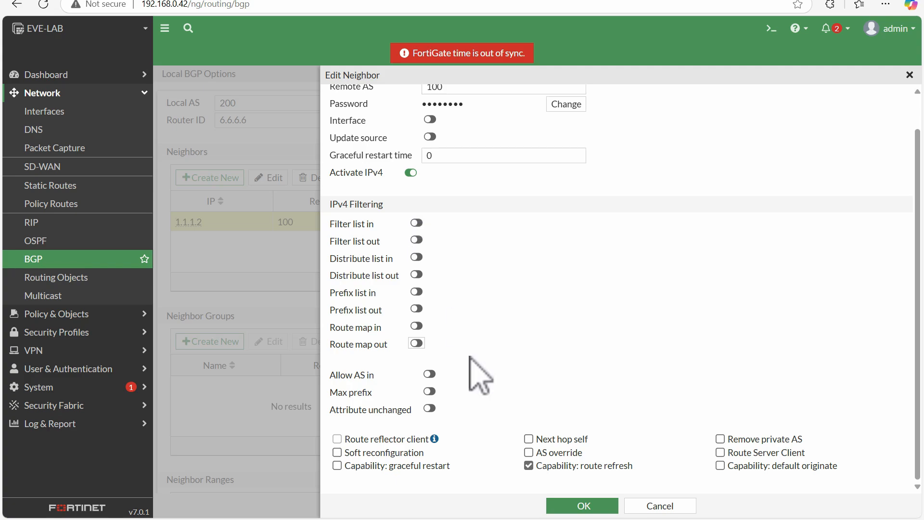
left_click(590, 513)
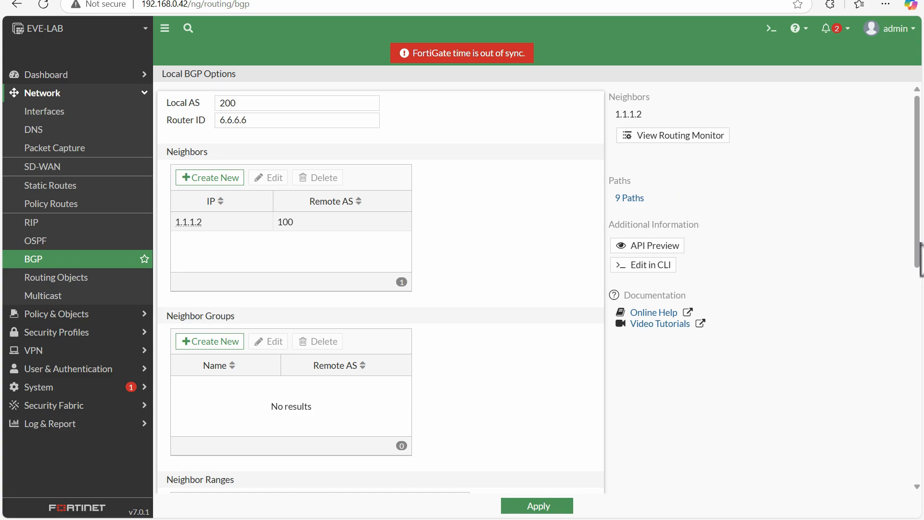
Check the advertised BGP network entries against the topology diagram and apply the BGP settings.
scroll(919, 260, "down", 5)
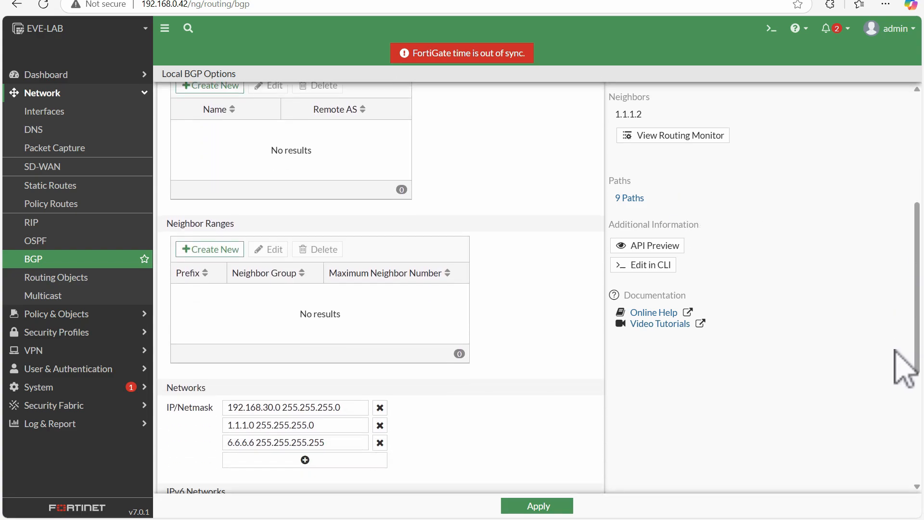
scroll(899, 371, "up", 3)
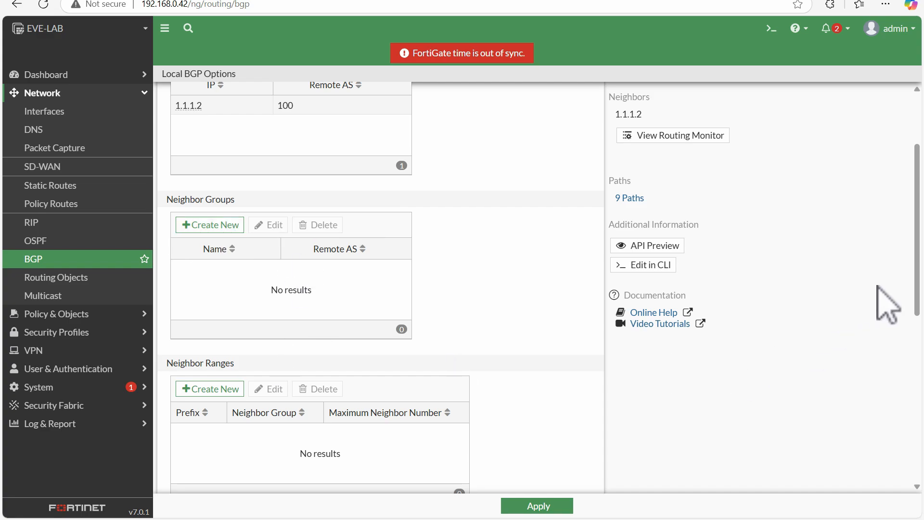
left_click_drag(914, 288, 861, 385)
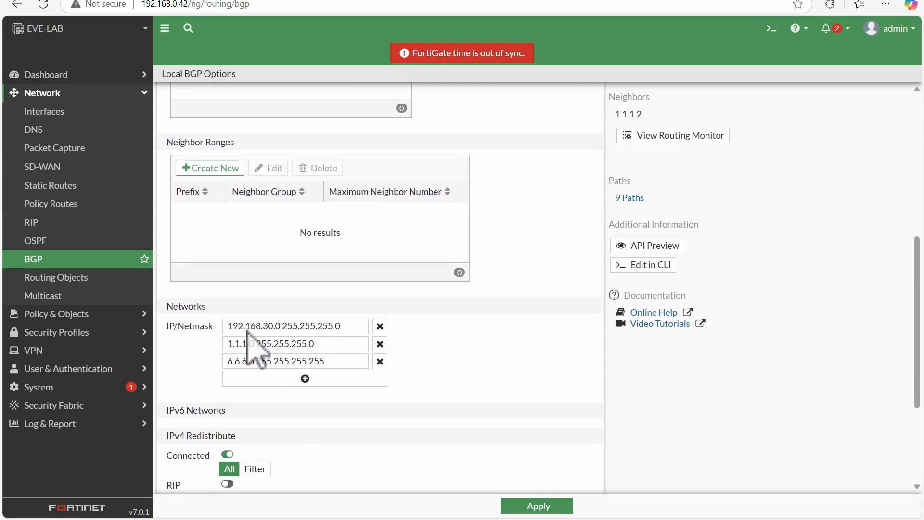
left_click_drag(354, 329, 231, 326)
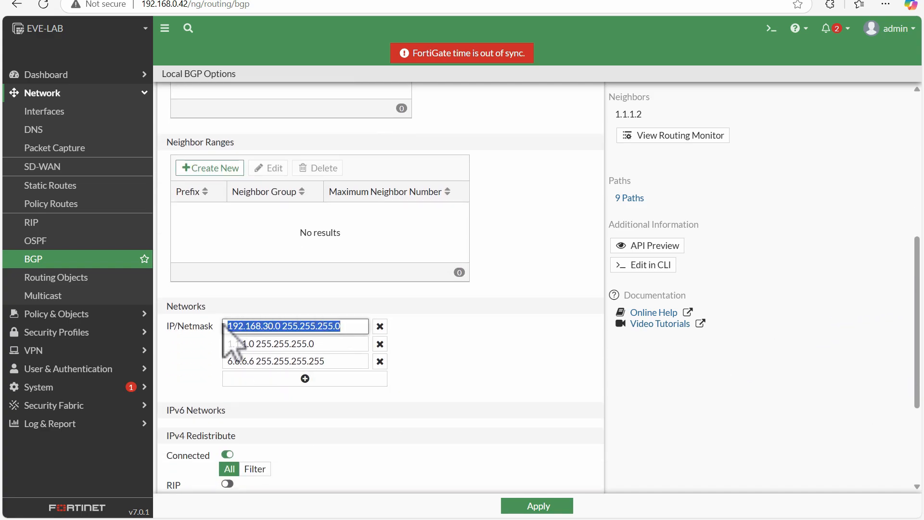
left_click_drag(339, 343, 220, 340)
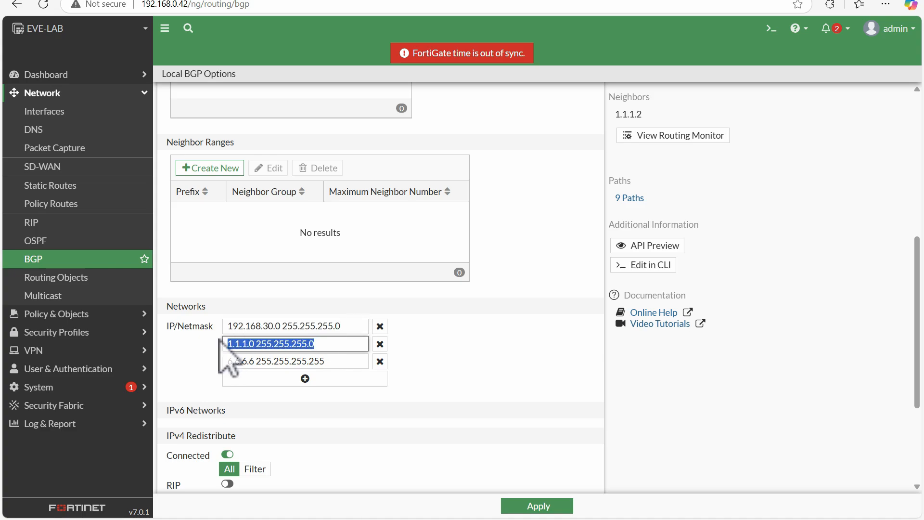
left_click(177, 0)
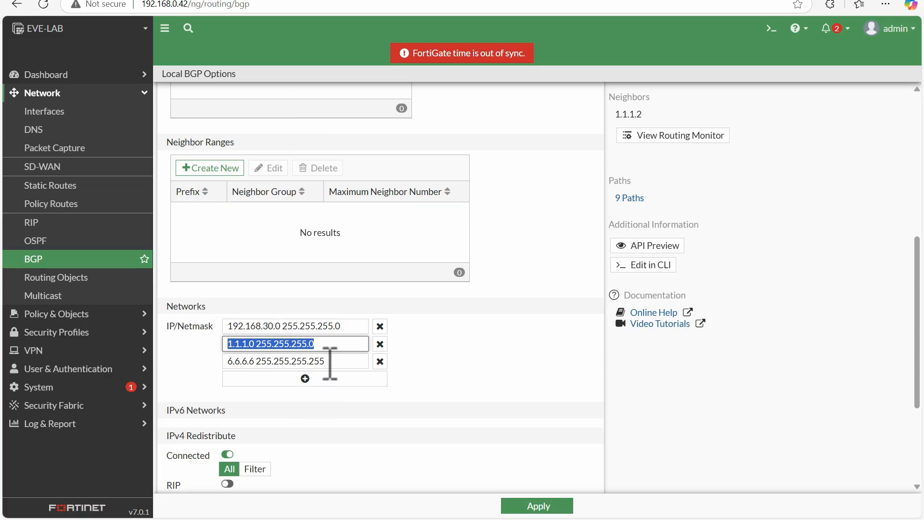
left_click_drag(330, 362, 209, 362)
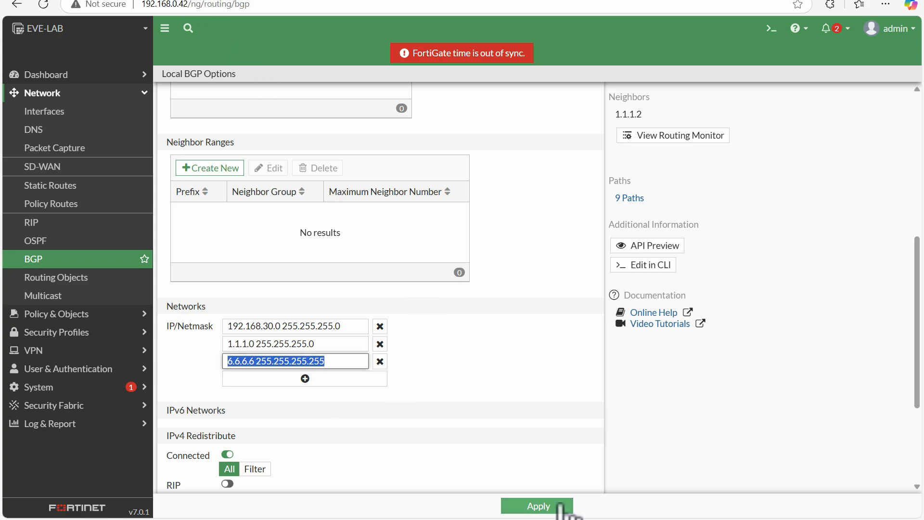
left_click(511, 506)
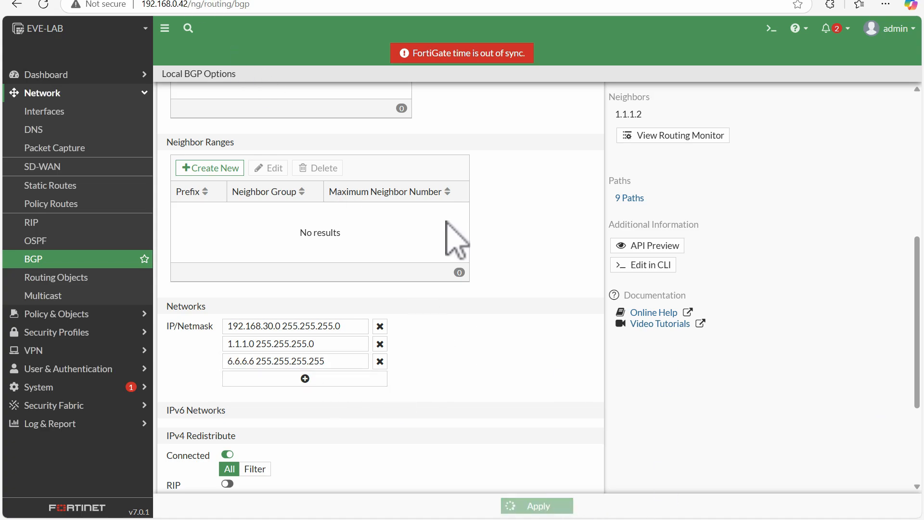
Open the BGP neighbors routing monitor from the BGP settings and compare the neighbor's IP with the topology diagram.
left_click(64, 260)
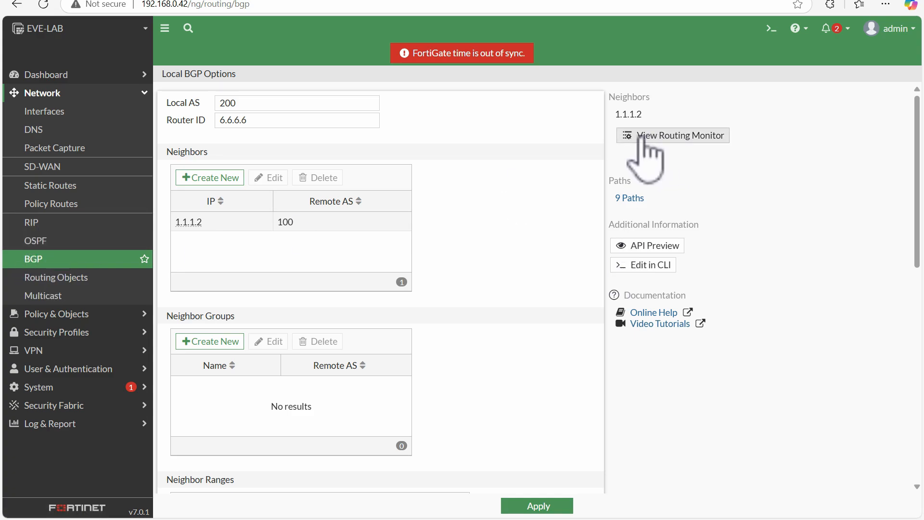
left_click(667, 138)
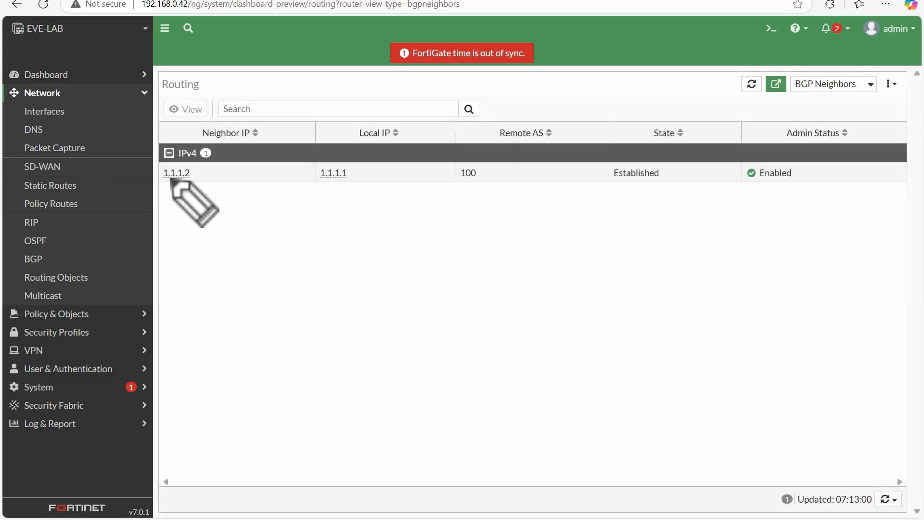
mouse_move(163, 182)
left_mouse_down()
mouse_move(181, 182)
mouse_move(185, 163)
mouse_move(163, 168)
mouse_move(173, 191)
left_mouse_up()
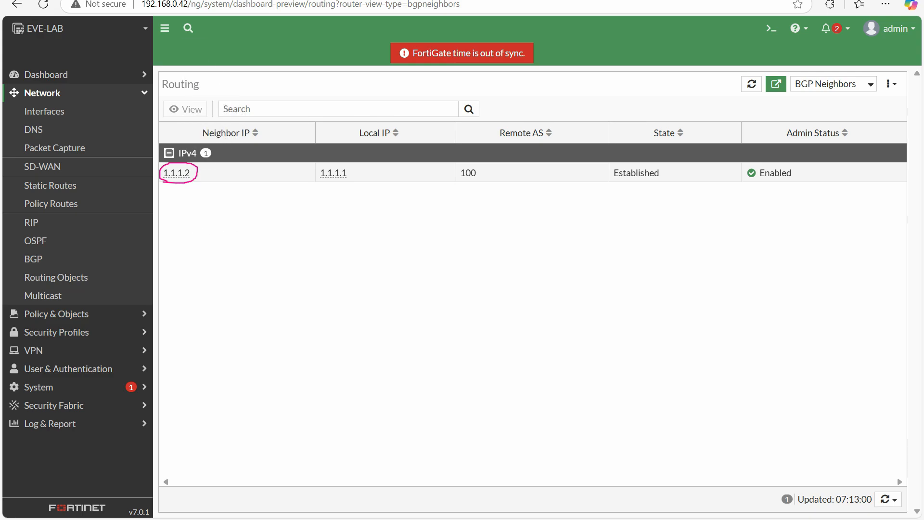
left_click(153, 1)
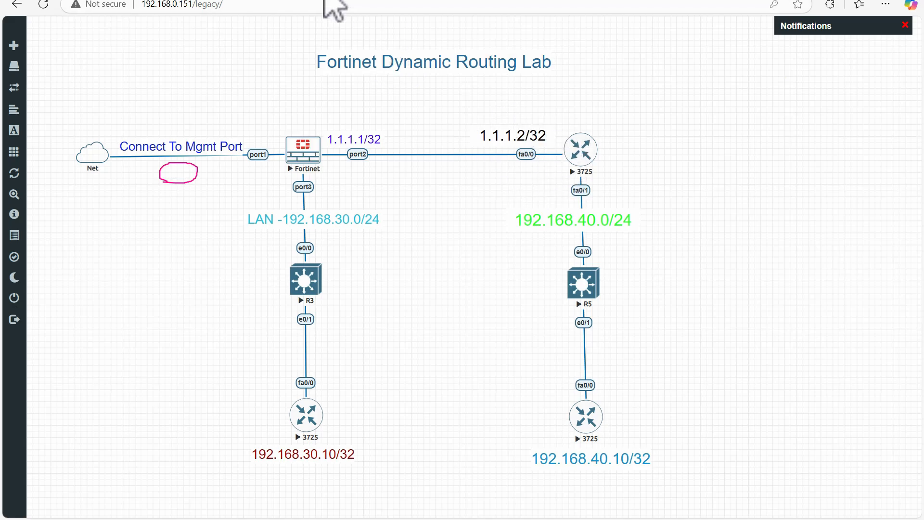
left_click(293, 1)
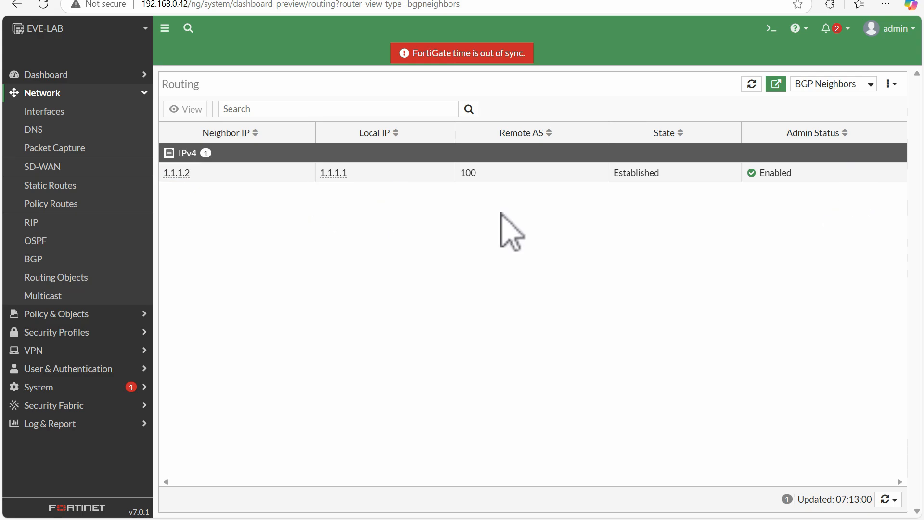
Show the static and dynamic routes in the routing monitor and examine the networks learned through BGP.
left_click(818, 85)
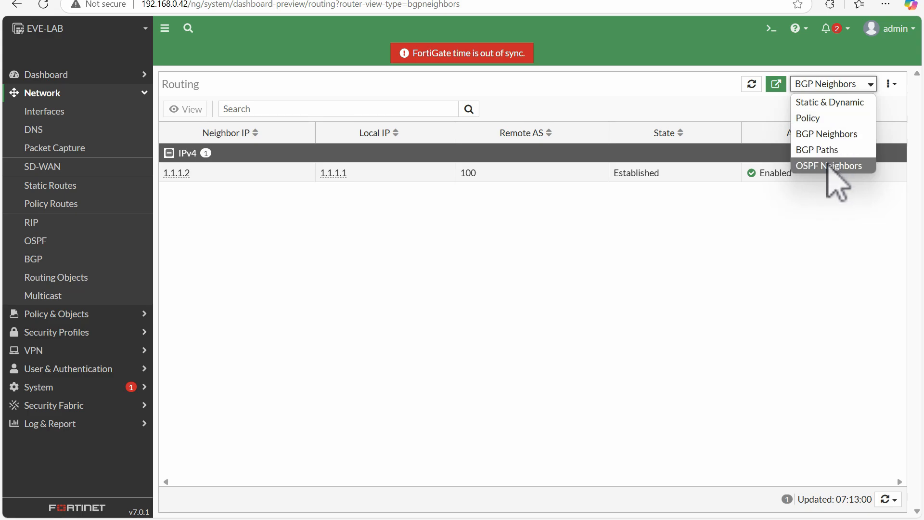
left_click(831, 103)
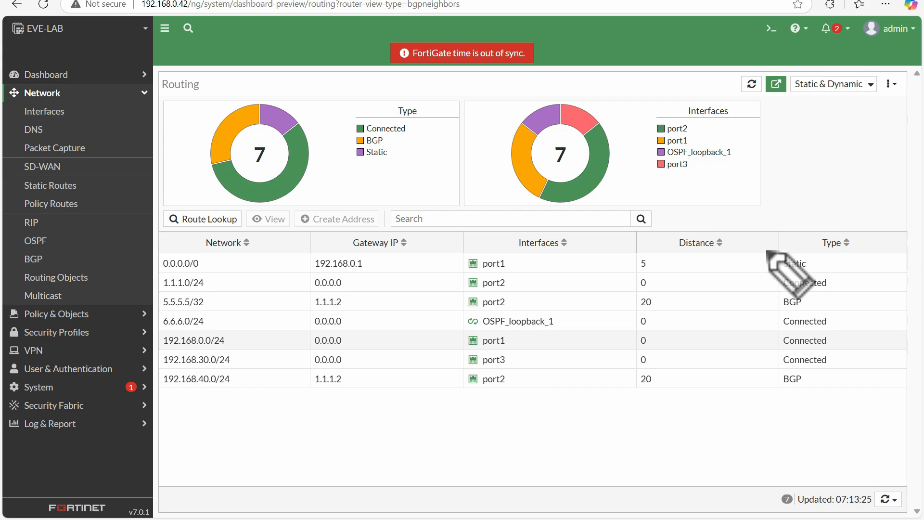
left_click_drag(170, 393, 184, 386)
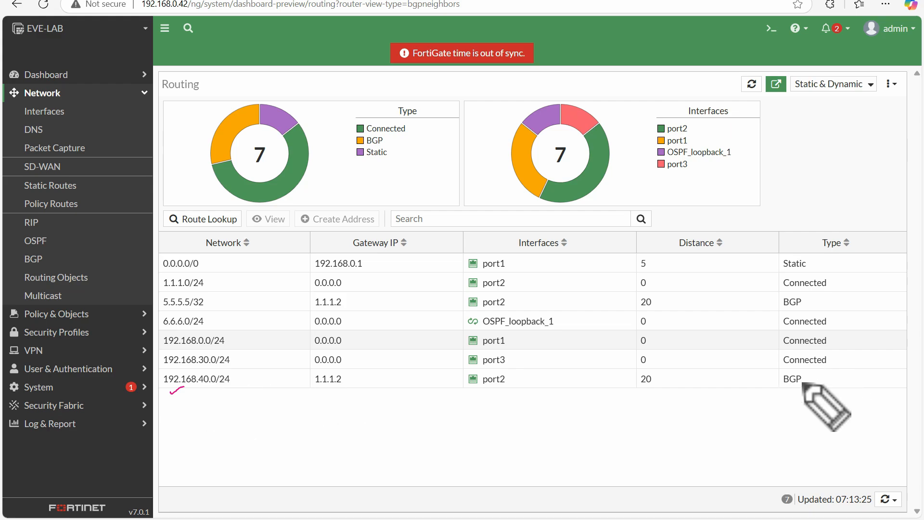
mouse_move(802, 378)
left_mouse_down()
mouse_move(794, 394)
mouse_move(804, 380)
left_mouse_up()
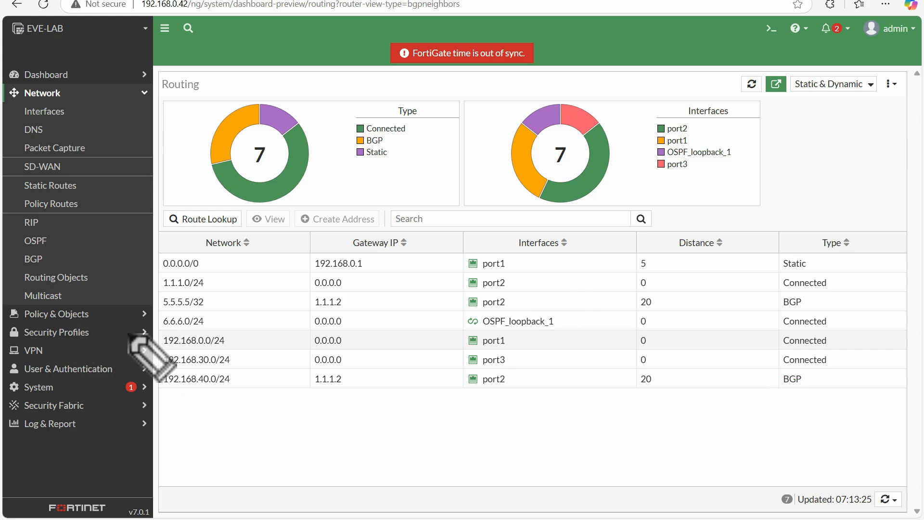
mouse_move(207, 313)
left_mouse_down()
mouse_move(218, 302)
mouse_move(170, 295)
mouse_move(162, 308)
left_mouse_up()
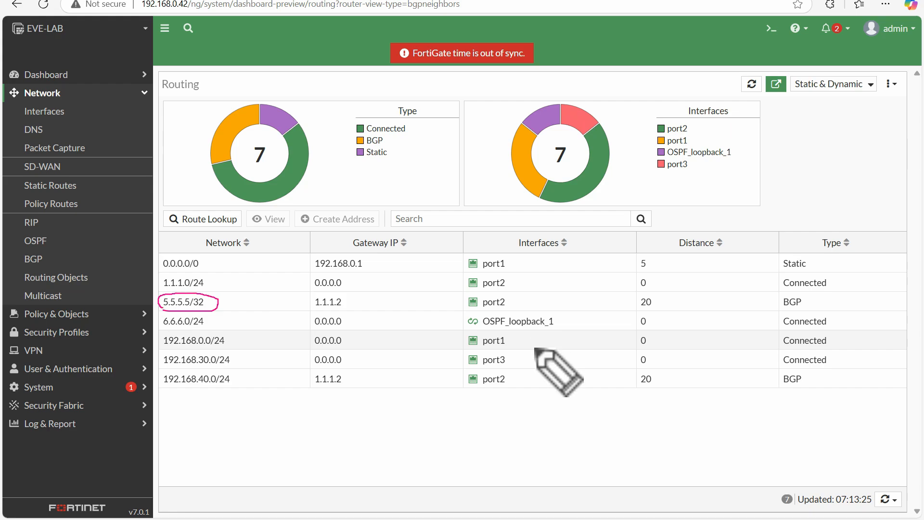
mouse_move(815, 299)
left_mouse_down()
mouse_move(790, 293)
mouse_move(810, 314)
mouse_move(807, 298)
left_mouse_up()
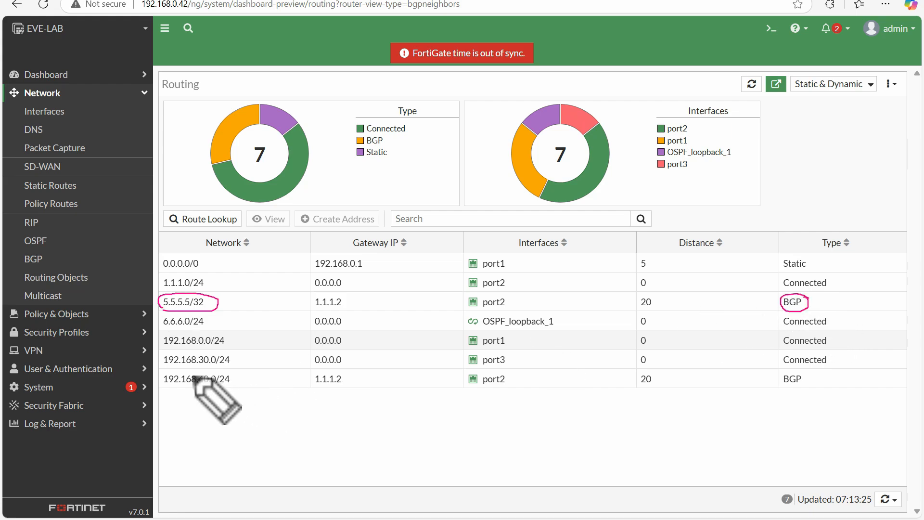
mouse_move(183, 374)
left_mouse_down()
mouse_move(202, 372)
mouse_move(229, 391)
mouse_move(169, 384)
mouse_move(175, 372)
left_mouse_up()
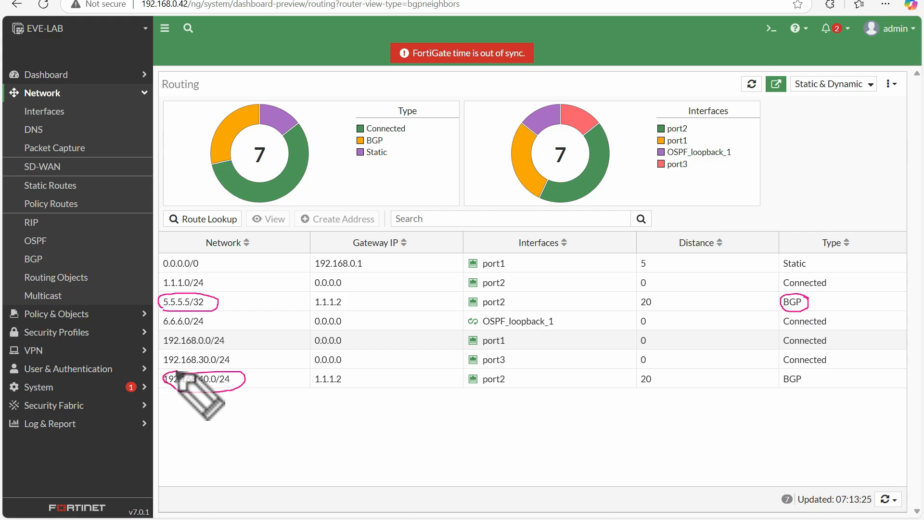
mouse_move(804, 376)
left_mouse_down()
mouse_move(820, 385)
mouse_move(789, 390)
mouse_move(802, 375)
left_mouse_up()
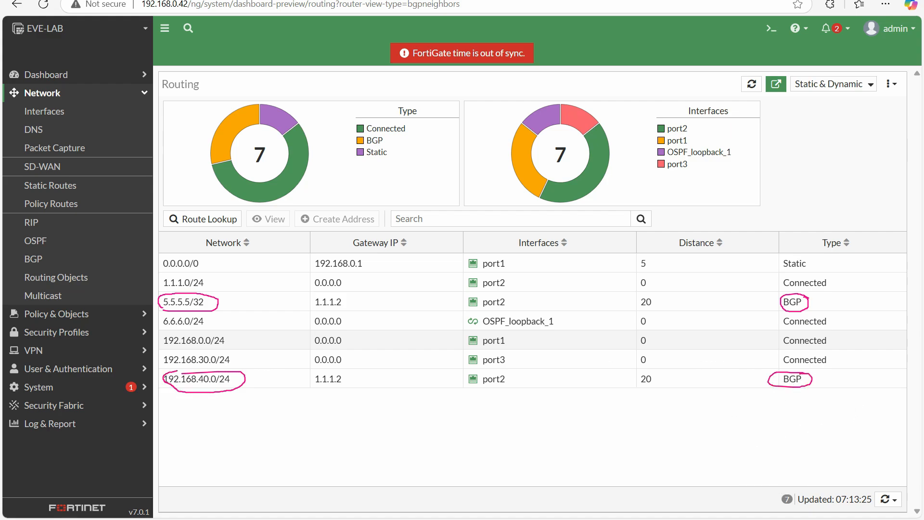
key("Escape")
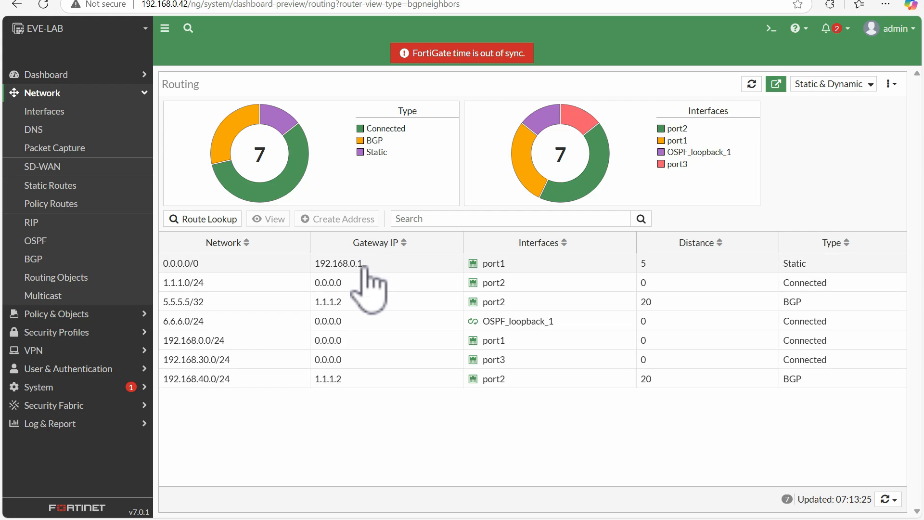
Switch to the EVE-NG topology and open the ISP 3725 router's console, placing its window over the middle of the diagram.
left_click(148, 0)
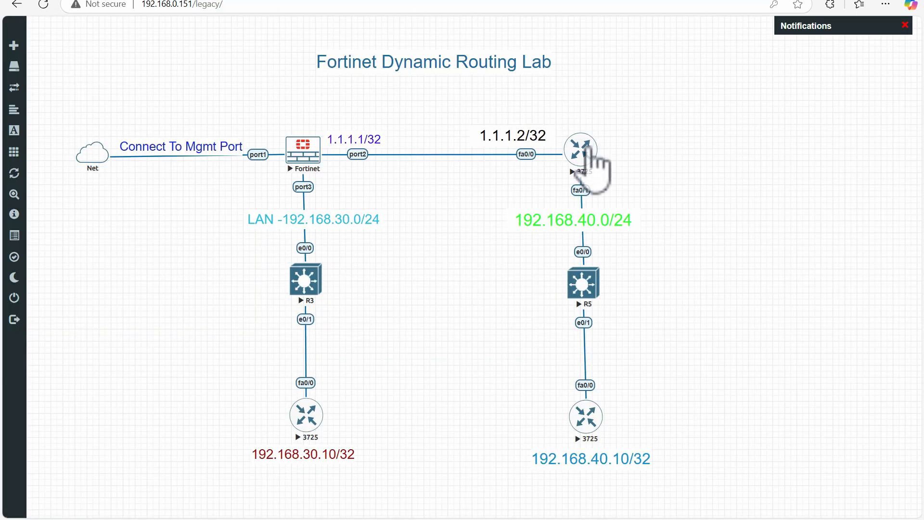
left_click(586, 152)
left_click(516, 66)
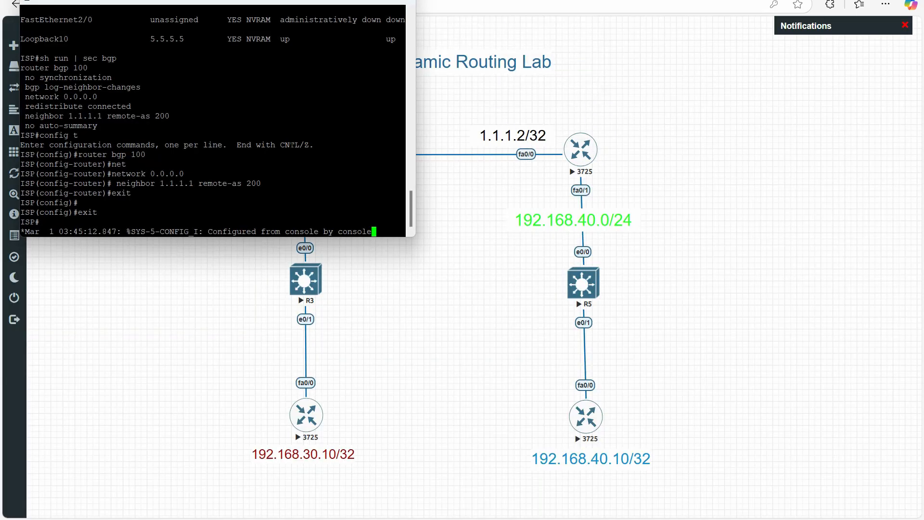
left_click_drag(248, 2, 426, 131)
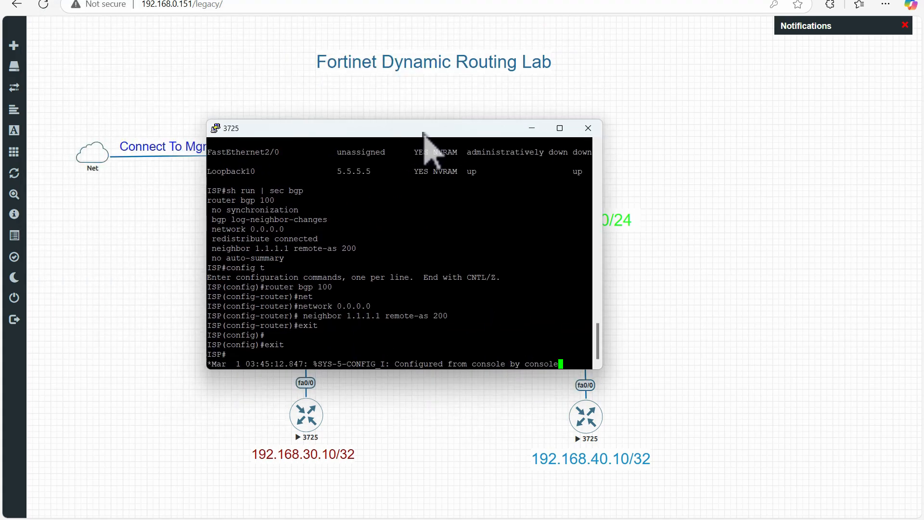
Run sh ip bgp summary on the ISP router to display its BGP summary.
key("Return")
key("Return")
key("Return")
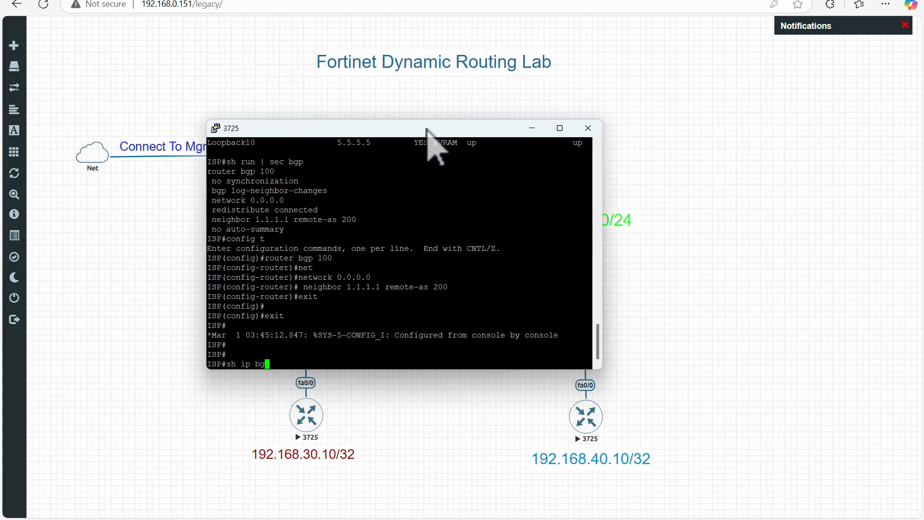
type("sh ip bgp su")
key("Tab")
type("m")
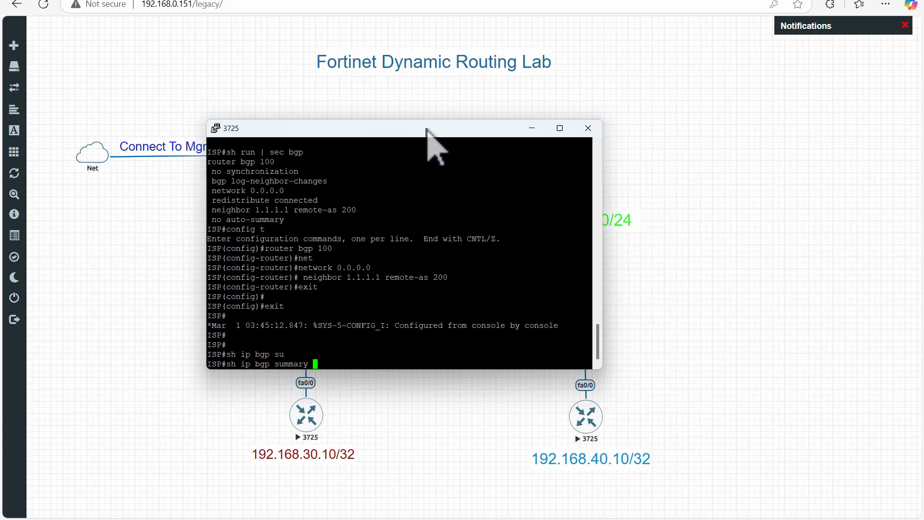
key("Return")
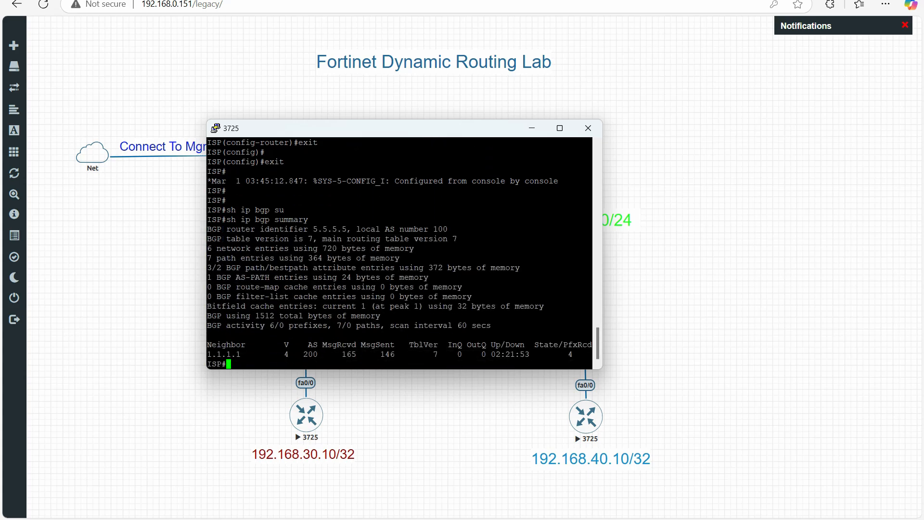
Examine the neighbor entry in the BGP summary and move the console aside to compare its address with the Fortinet firewall in the diagram.
key("ctrl+2")
mouse_move(211, 357)
left_mouse_down()
mouse_move(250, 355)
mouse_move(207, 353)
mouse_move(236, 359)
left_mouse_up()
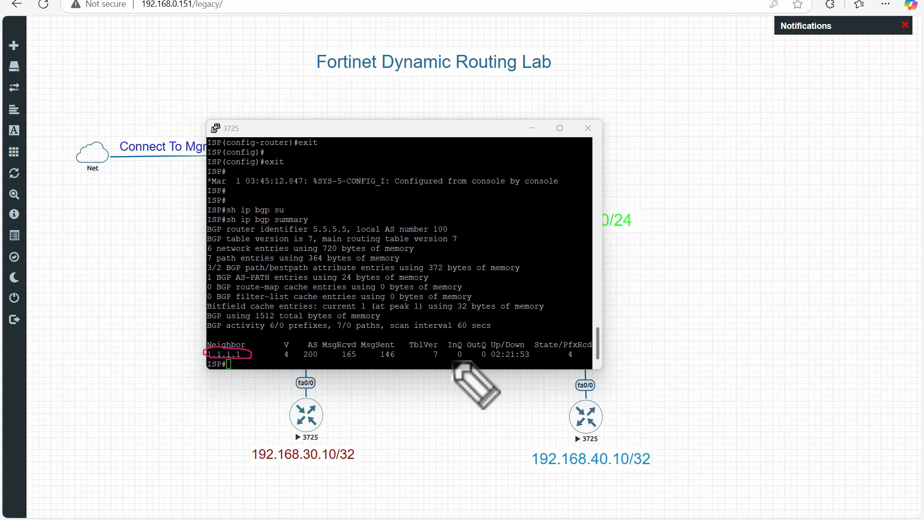
key("Escape")
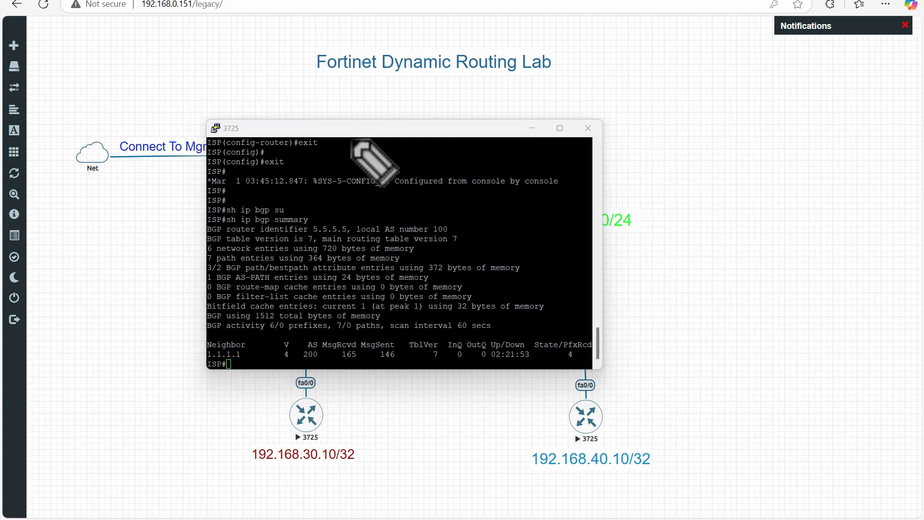
left_click_drag(443, 126, 606, 127)
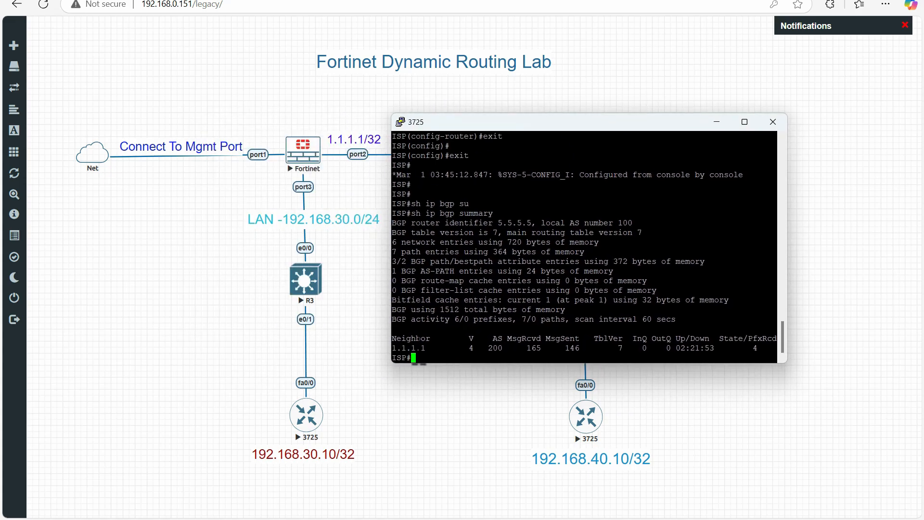
left_click_drag(401, 348, 723, 347)
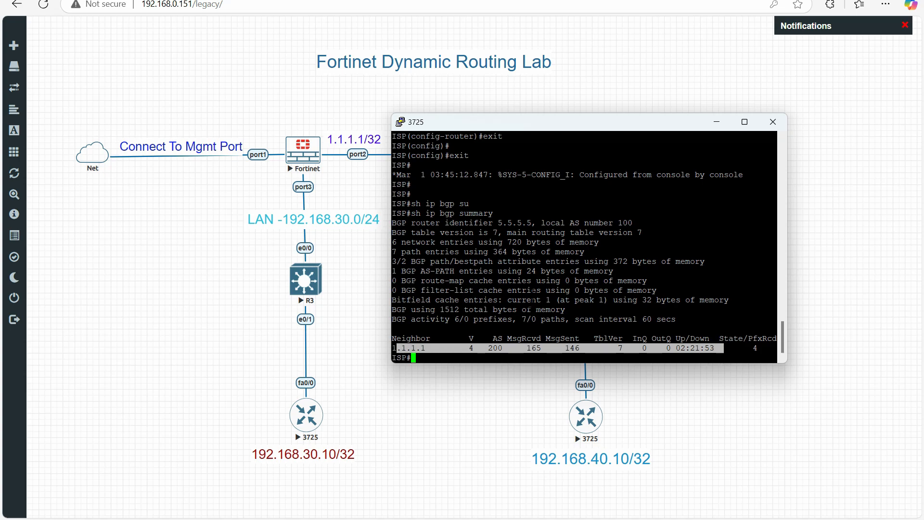
left_click(533, 300)
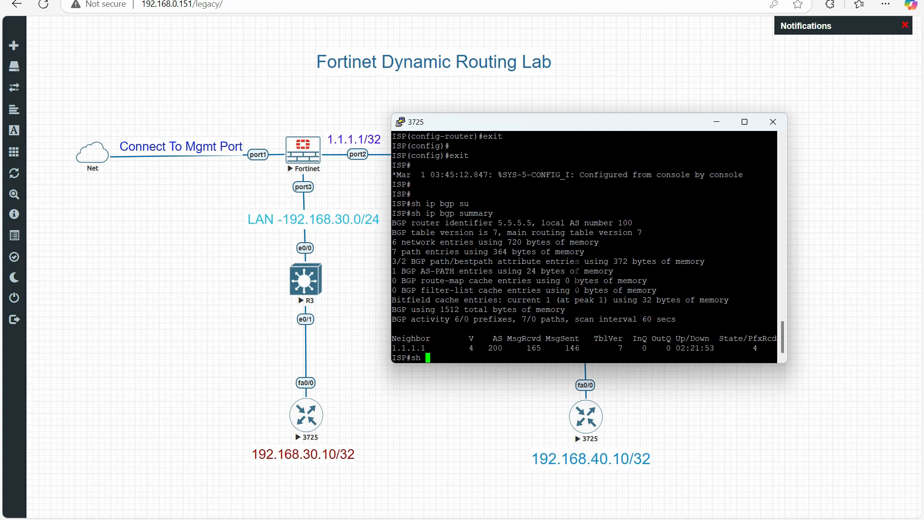
List the BGP-learned routes on the ISP router with sh ip route bgp.
type("sh ip ro")
key("Tab")
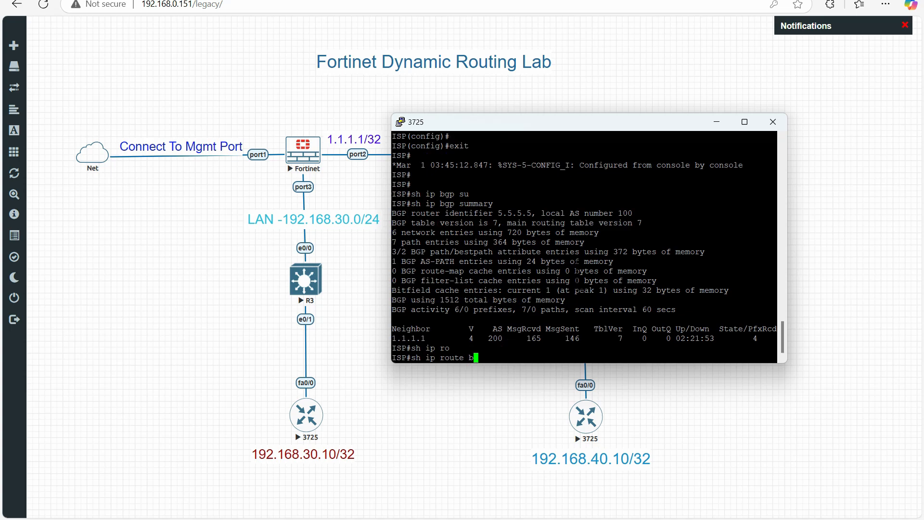
type("b")
key("Tab")
key("Return")
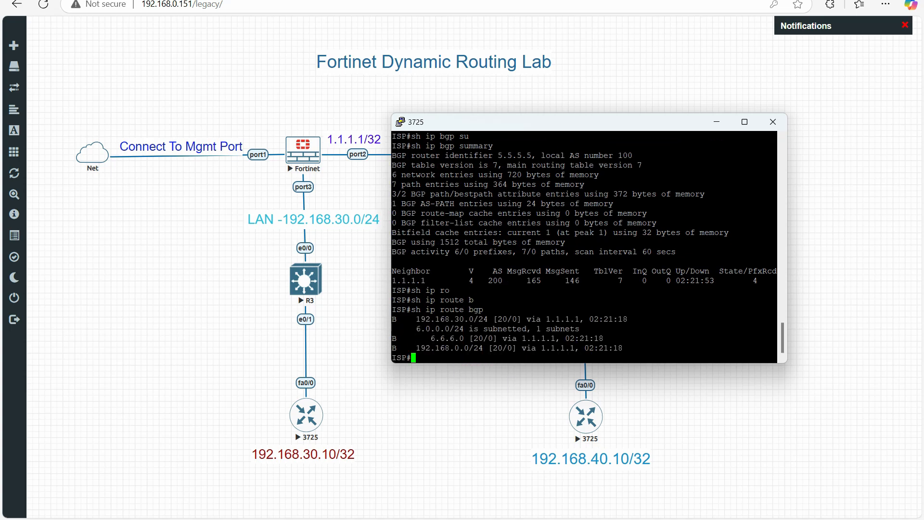
Compare the ISP router's BGP-learned networks and their next hop with the Fortinet LAN network in the topology diagram.
key("ctrl+shift+d")
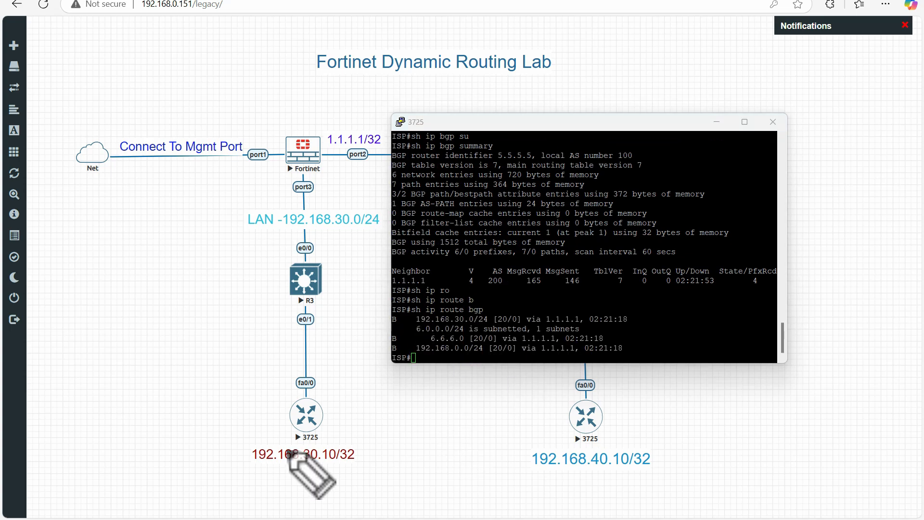
left_click_drag(262, 241, 361, 232)
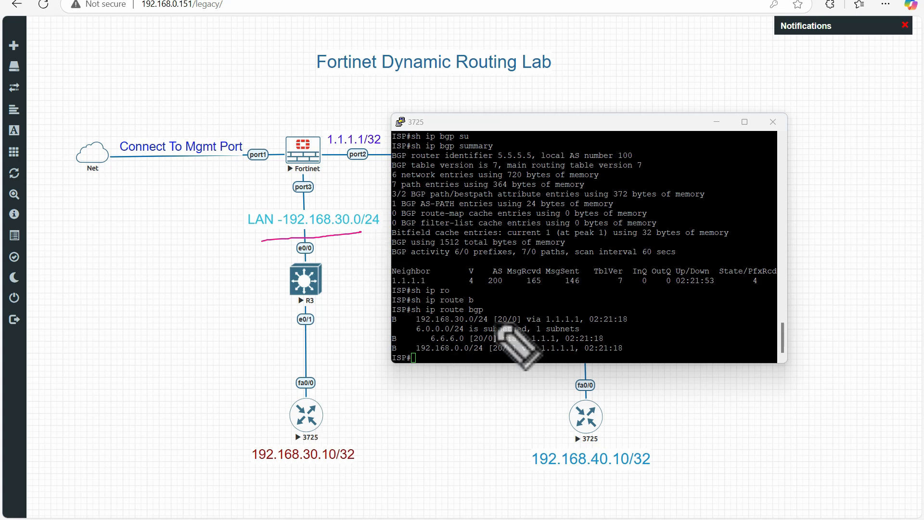
left_click_drag(415, 323, 489, 322)
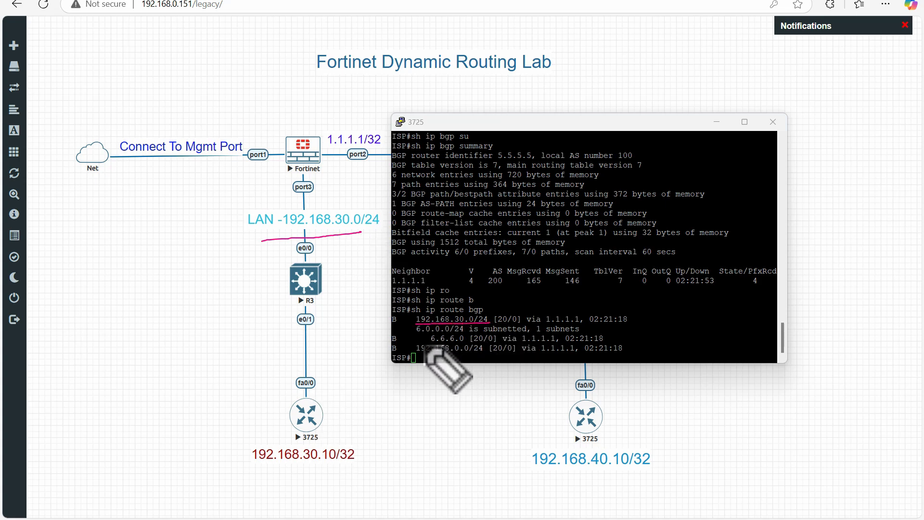
left_click_drag(424, 340, 466, 339)
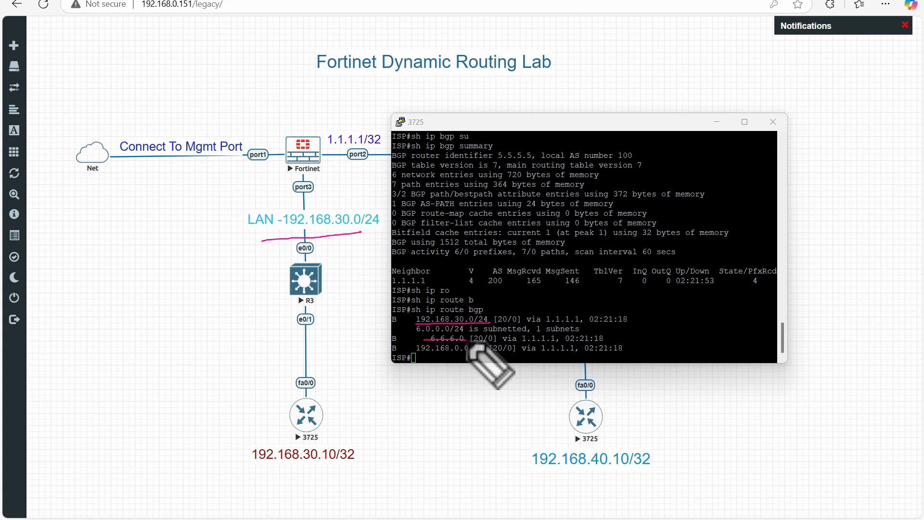
key("Escape")
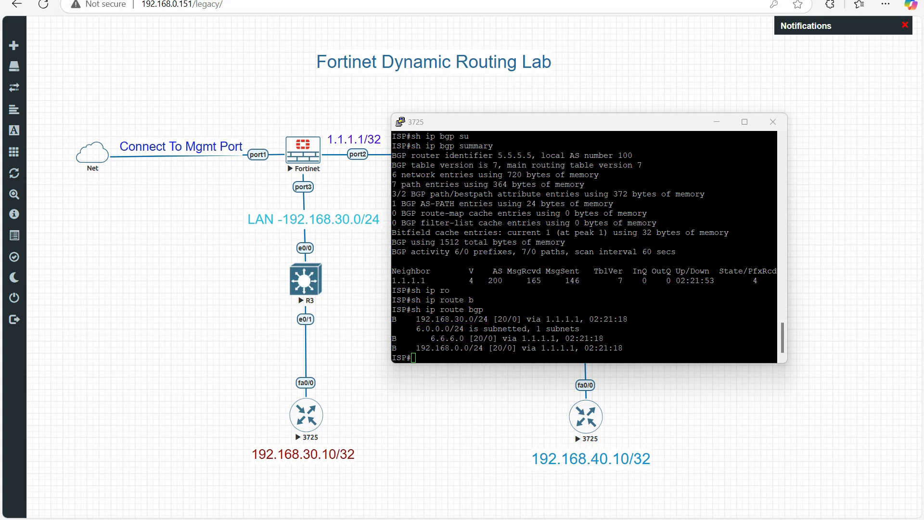
left_click_drag(425, 341, 562, 342)
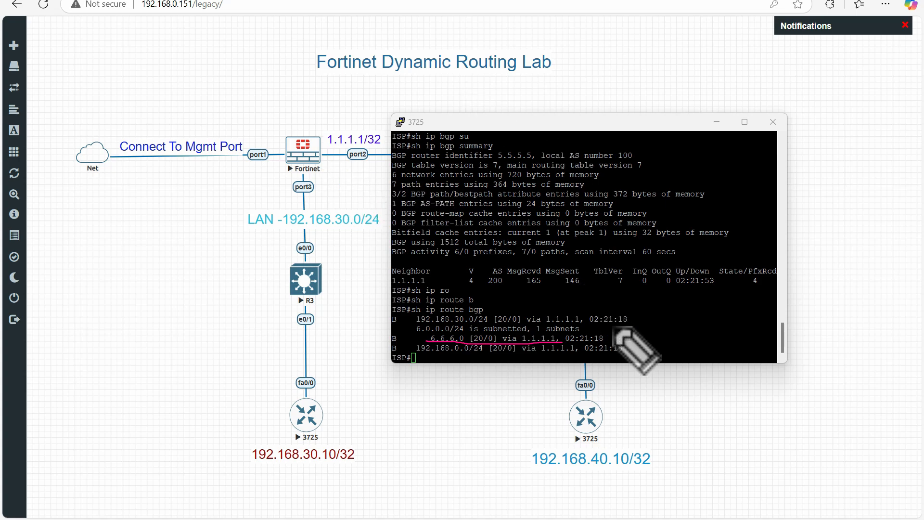
left_click_drag(440, 354, 485, 355)
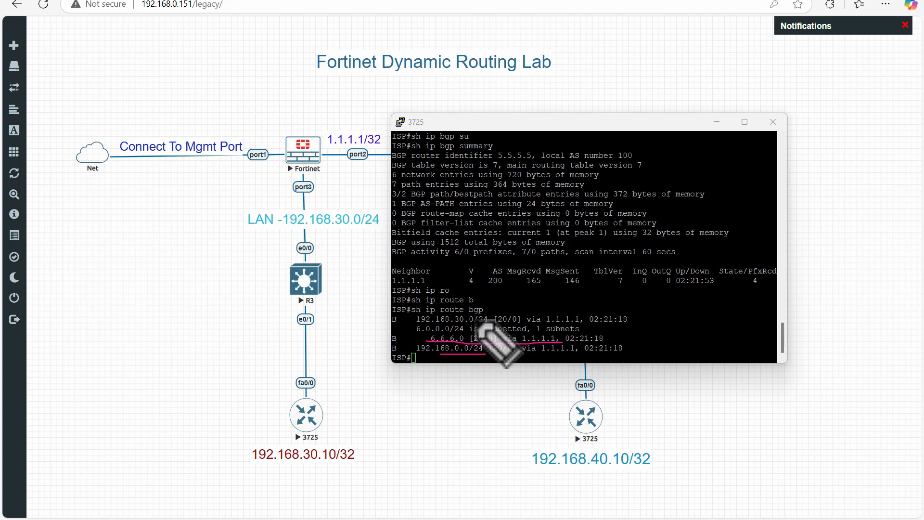
left_click_drag(434, 275, 463, 264)
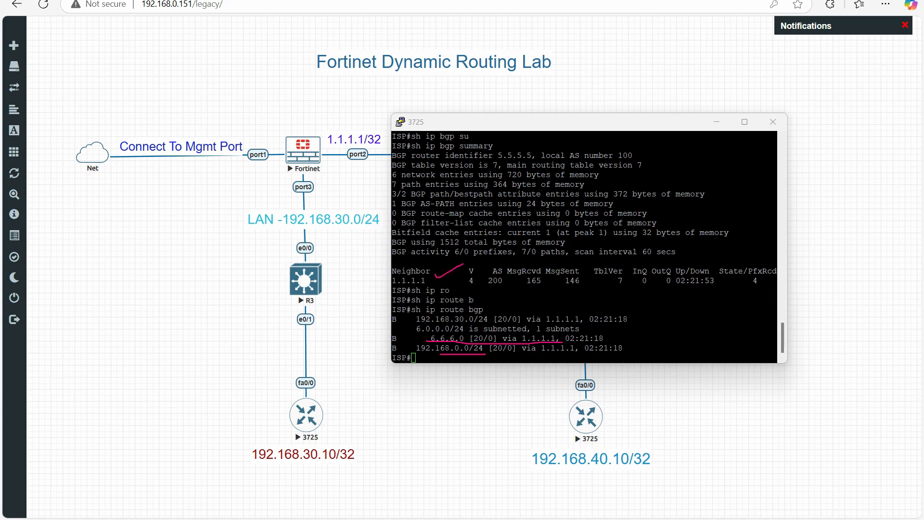
key("Escape")
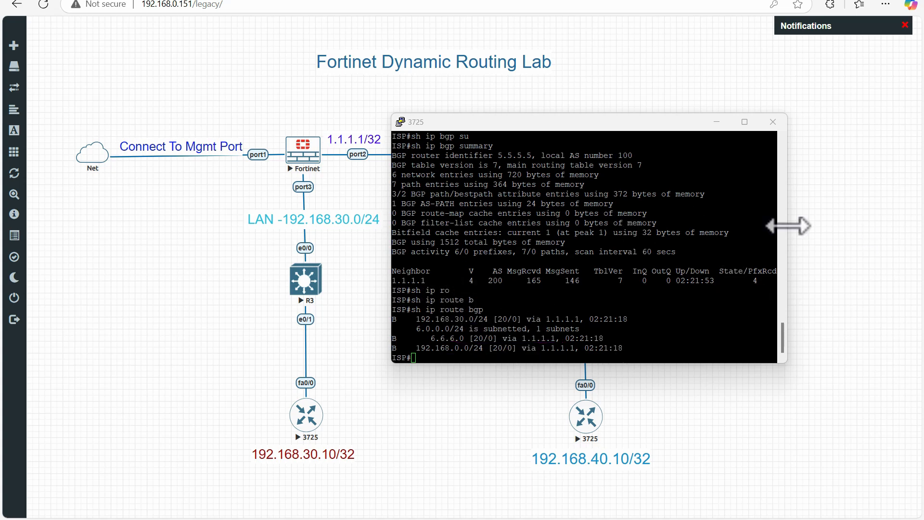
Run sh ip bgp on the ISP router and review the networks and next hops in its BGP table.
left_click(601, 226)
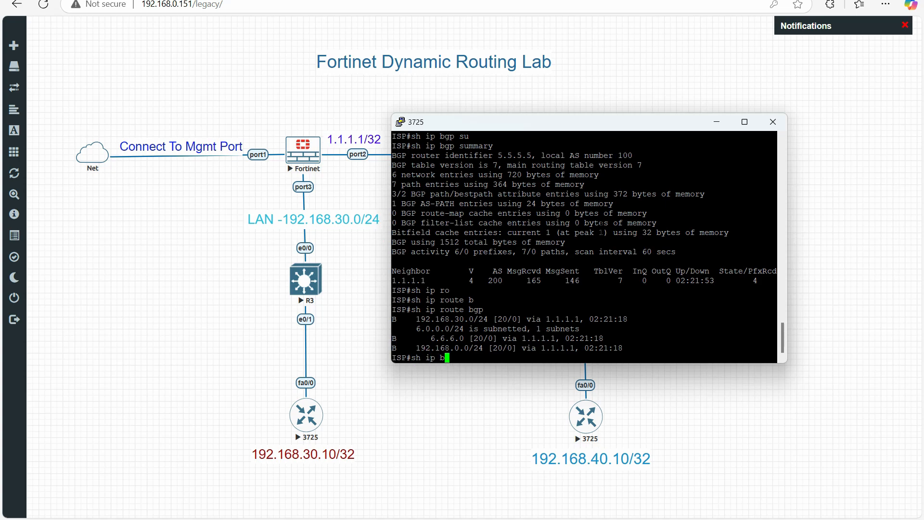
key("Return")
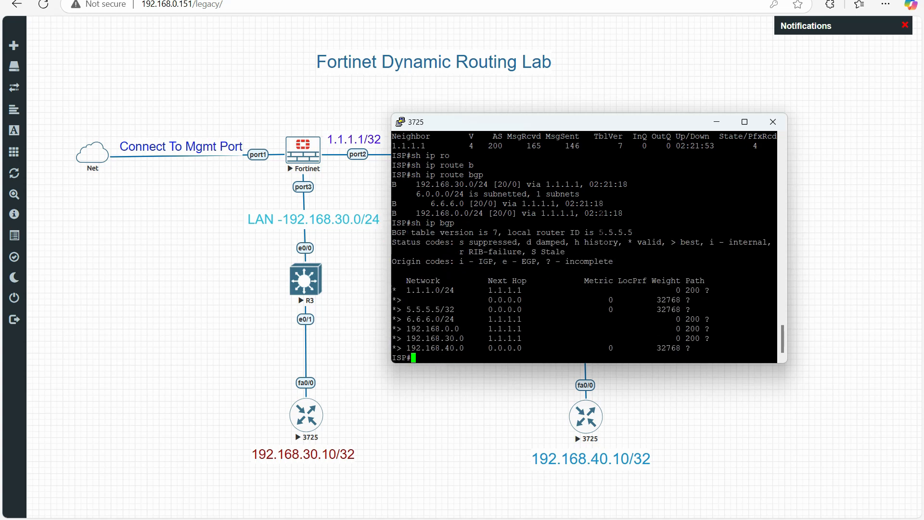
key("Return")
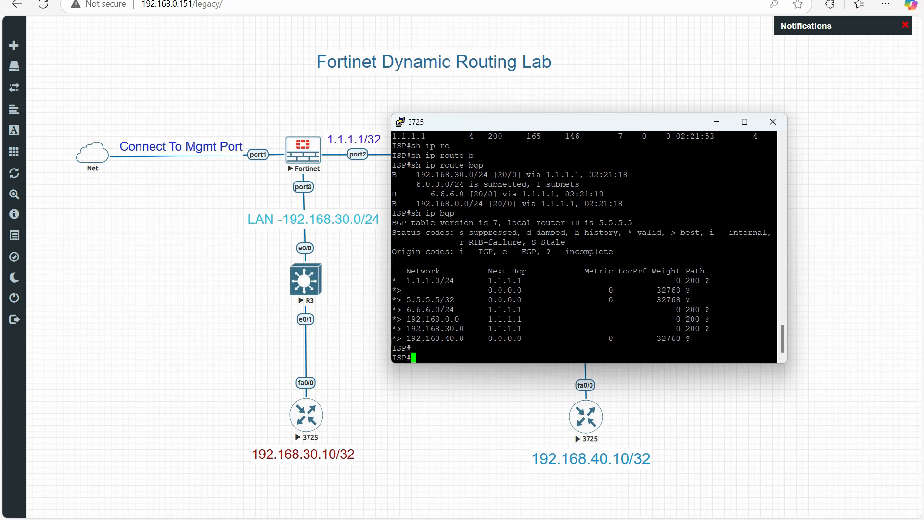
left_click_drag(421, 184, 477, 300)
left_click(478, 299)
Close the ISP router's console session and switch to the FortiGate web interface.
left_click(773, 121)
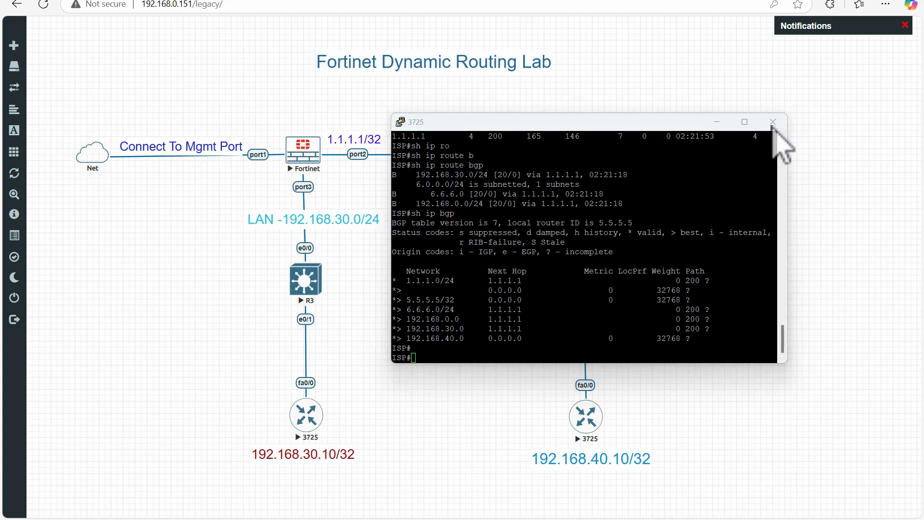
left_click(484, 298)
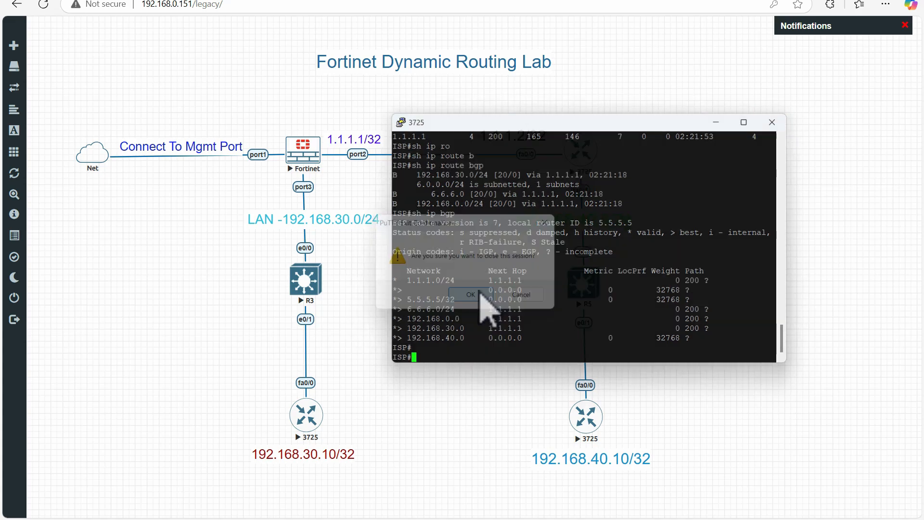
left_click(275, 1)
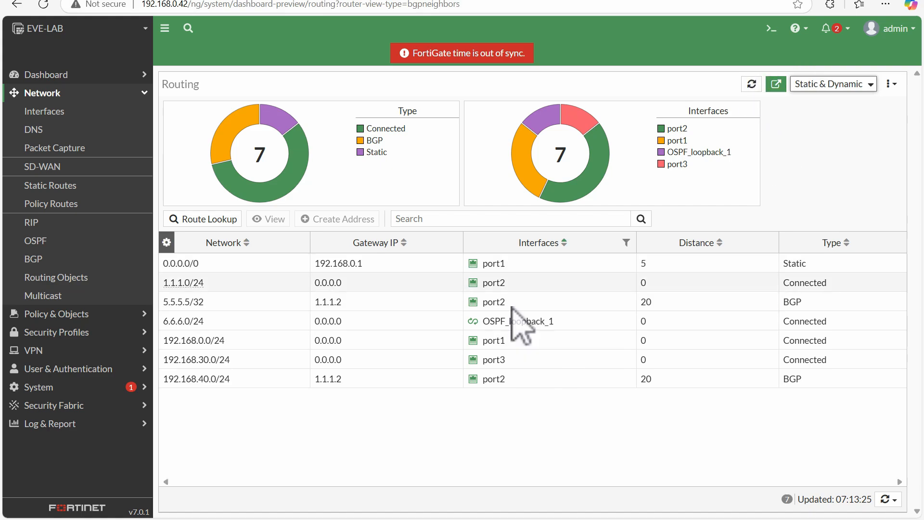
Open the FortiGate CLI console and run get router info routing-table all.
left_click(770, 29)
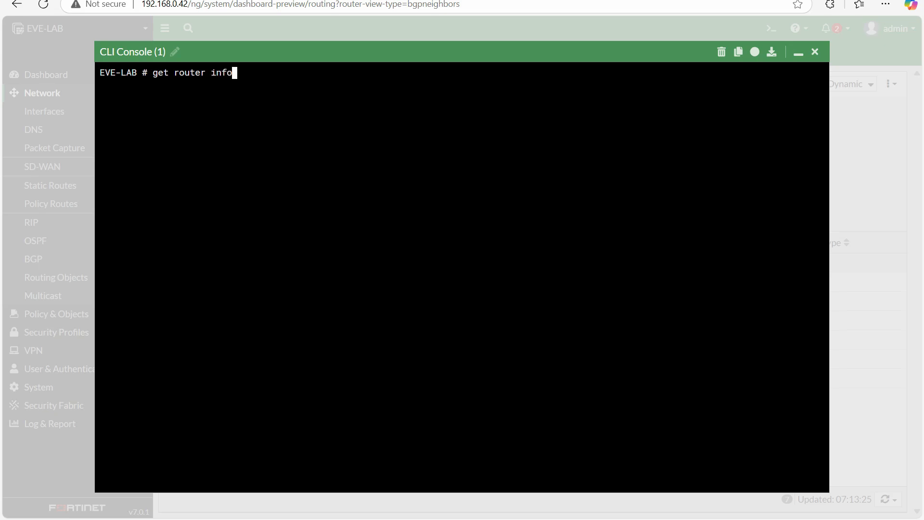
type("routing-table all")
key("Return")
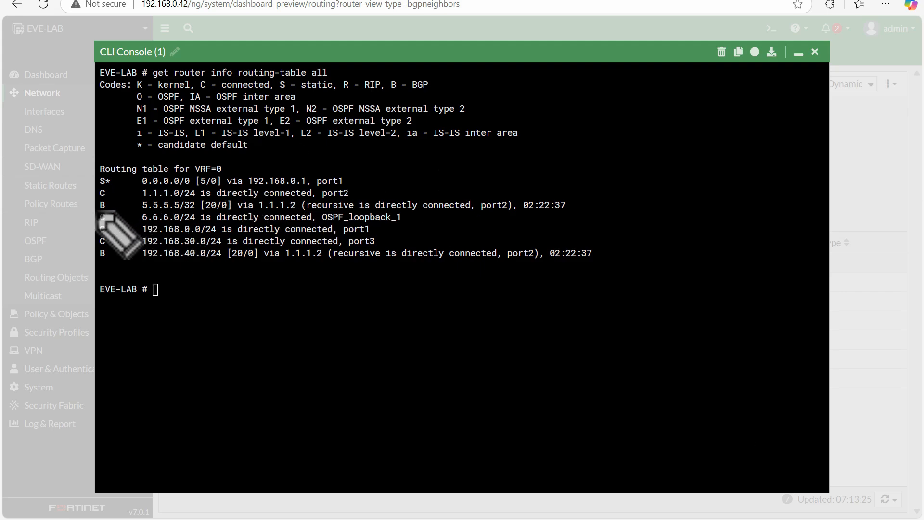
Examine the BGP routes in the FortiGate routing table, checking their next hop, age and route code against the code legend.
left_click_drag(102, 211, 294, 212)
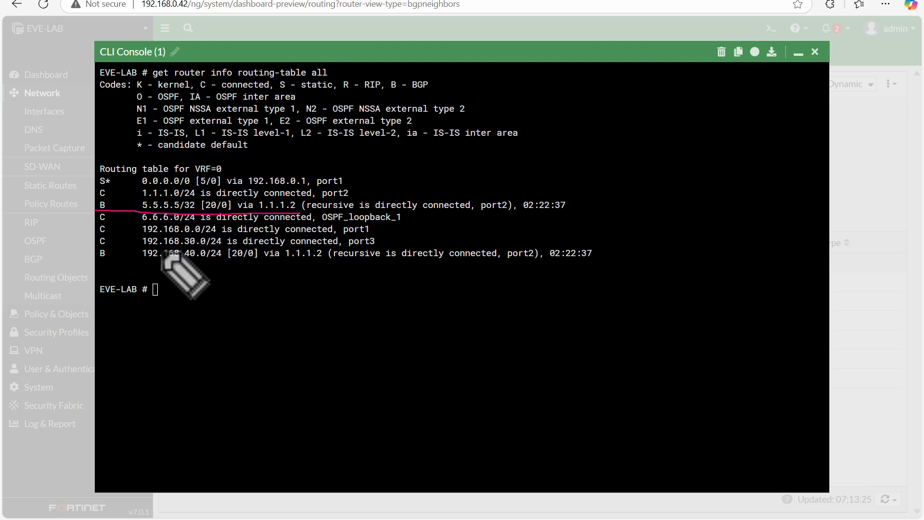
left_click_drag(101, 262, 324, 264)
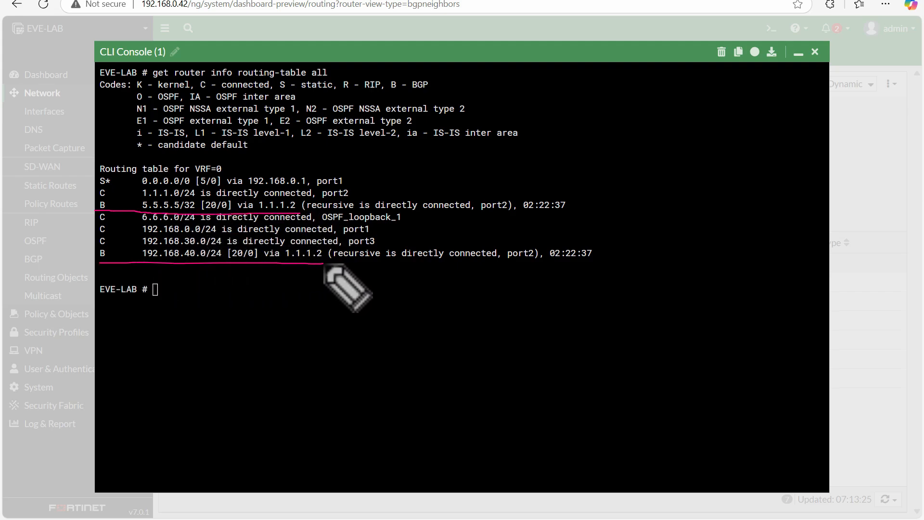
mouse_move(525, 211)
left_mouse_down()
mouse_move(544, 195)
mouse_move(525, 208)
left_mouse_up()
left_click(586, 248)
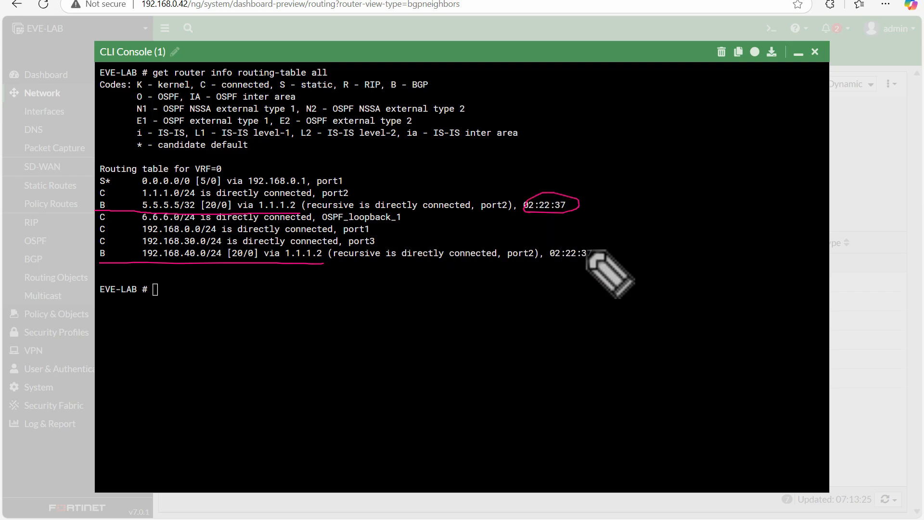
left_click_drag(102, 253, 103, 248)
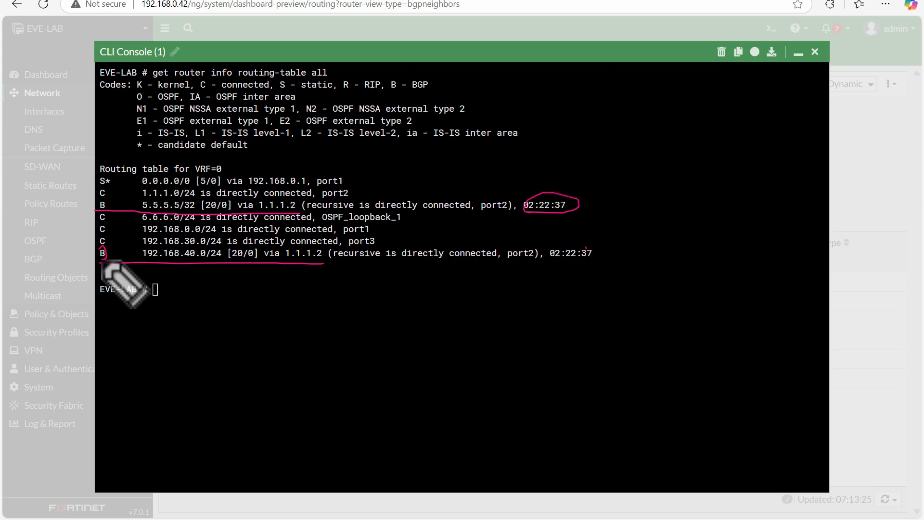
left_click_drag(108, 202, 108, 208)
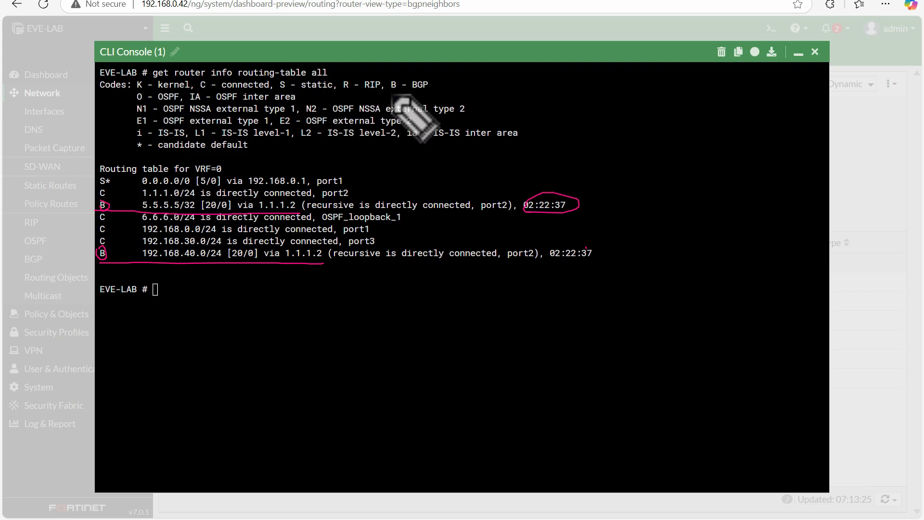
left_click_drag(433, 82, 390, 94)
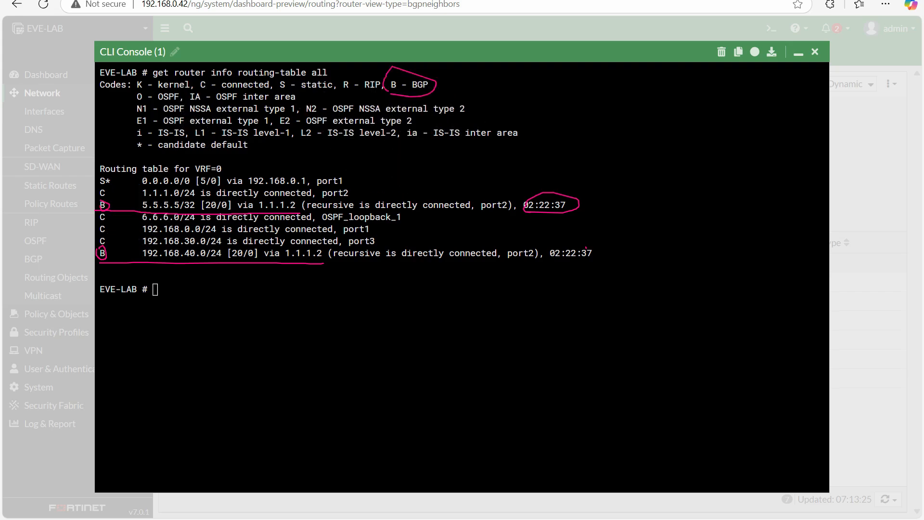
key("Escape")
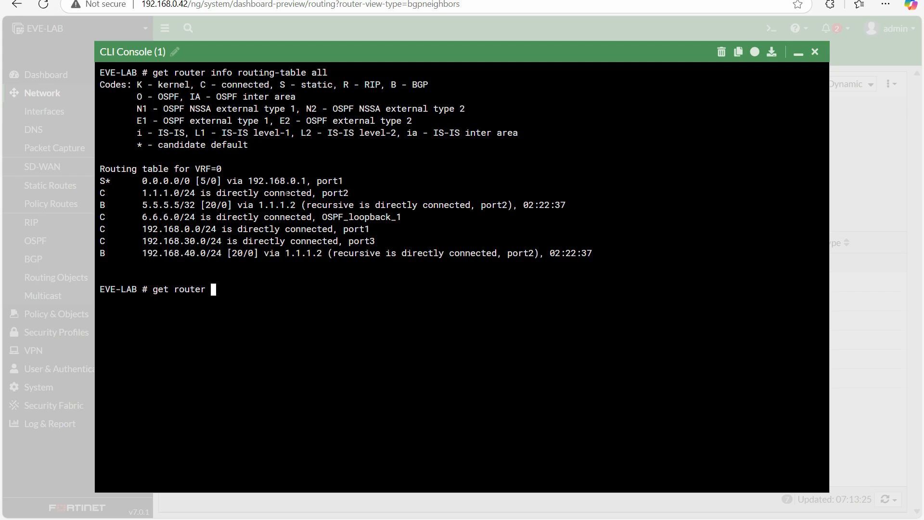
Run get router info bgp neighbors, review the neighbor's address and the remote and local AS numbers, and page through to the end of the output.
type("info bgp neighbors")
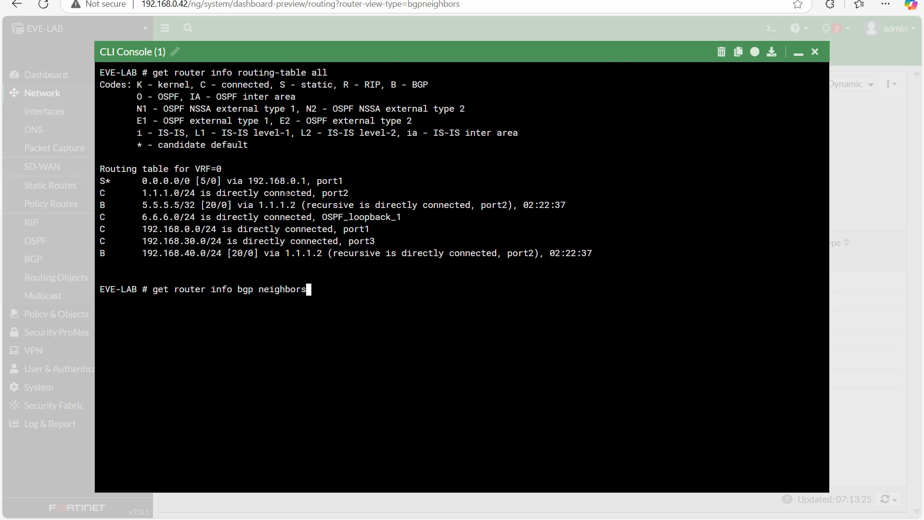
key("Return")
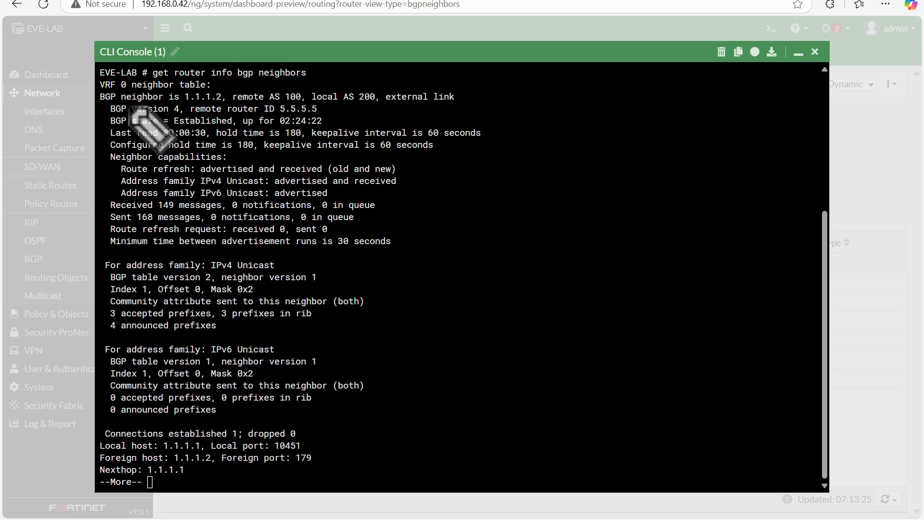
left_click_drag(124, 103, 253, 95)
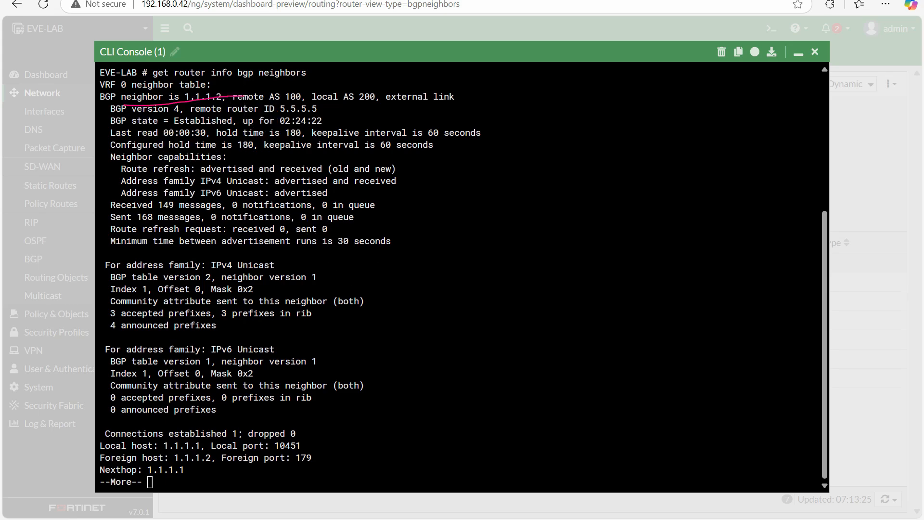
key("Escape")
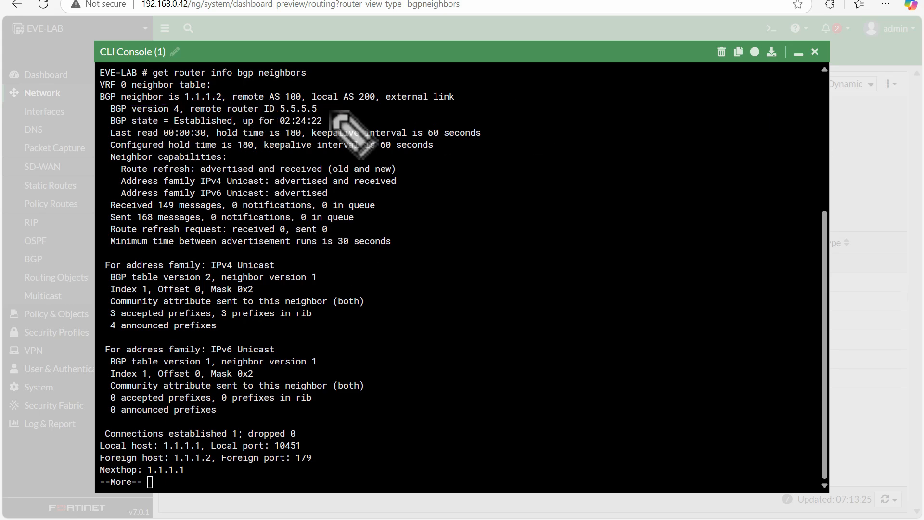
left_click_drag(185, 101, 447, 101)
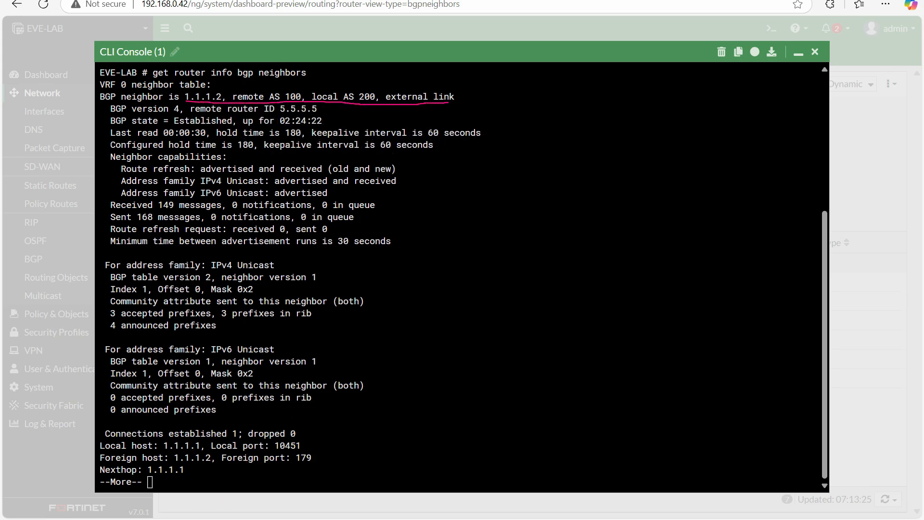
key("e")
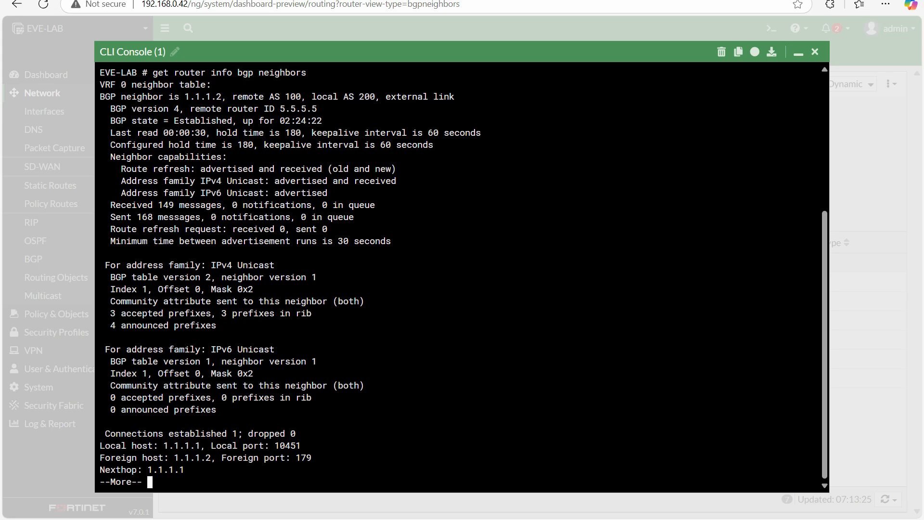
key("Return")
key("Return")
key("Return")
key("Return")
key("Return")
key("Return")
key("Return")
key("Return")
key("Return")
key("Return")
key("Return")
key("Return")
key("Return")
key("Return")
key("Return")
key("Return")
key("Return")
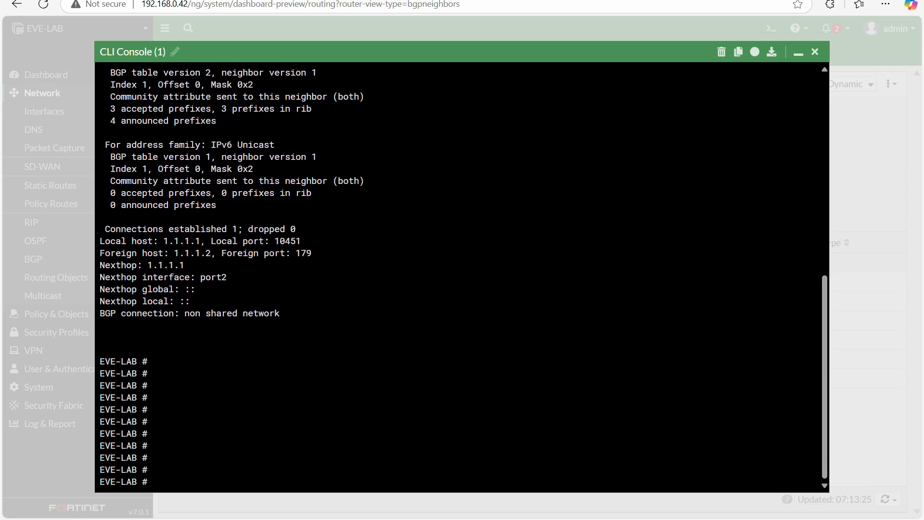
Run get router info routing-table bgp in the FortiGate CLI to list only the BGP routes.
type("get router info r")
key("Tab")
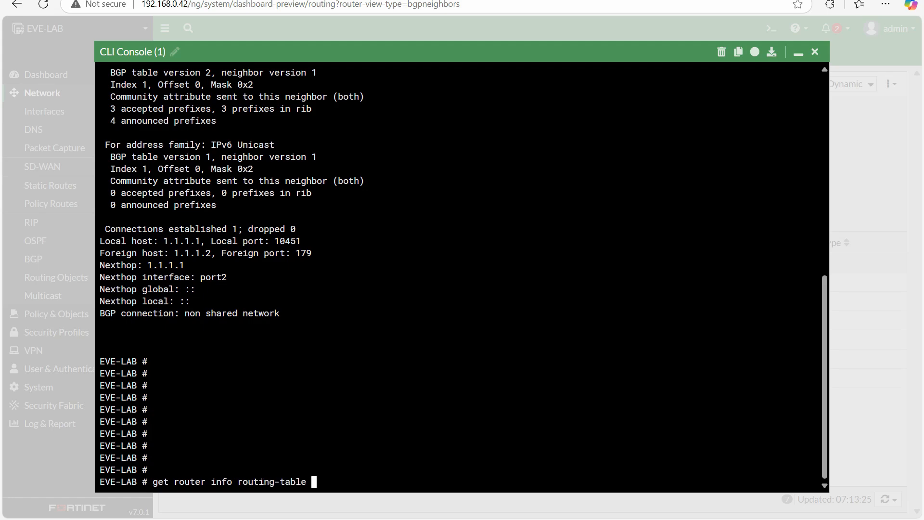
type("bgp")
key("Return")
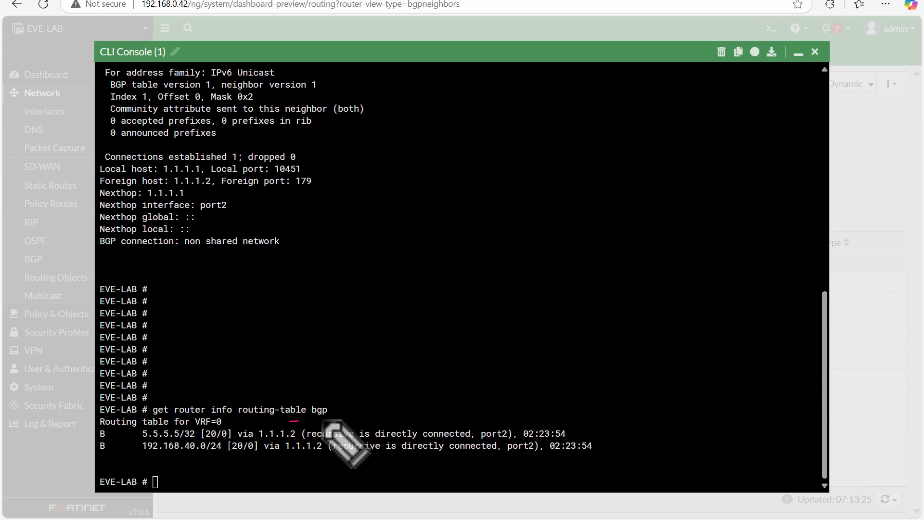
Examine the BGP-only routing output, checking the route code and the learned LAN network.
mouse_move(289, 421)
left_mouse_down()
mouse_move(344, 413)
mouse_move(294, 405)
mouse_move(300, 426)
mouse_move(333, 424)
mouse_move(326, 401)
left_mouse_up()
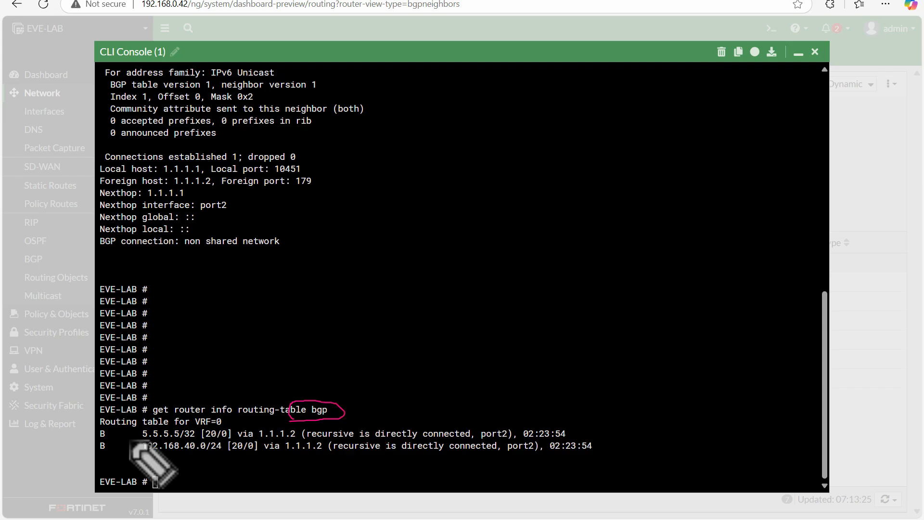
mouse_move(105, 427)
left_mouse_down()
mouse_move(103, 451)
mouse_move(107, 430)
left_mouse_up()
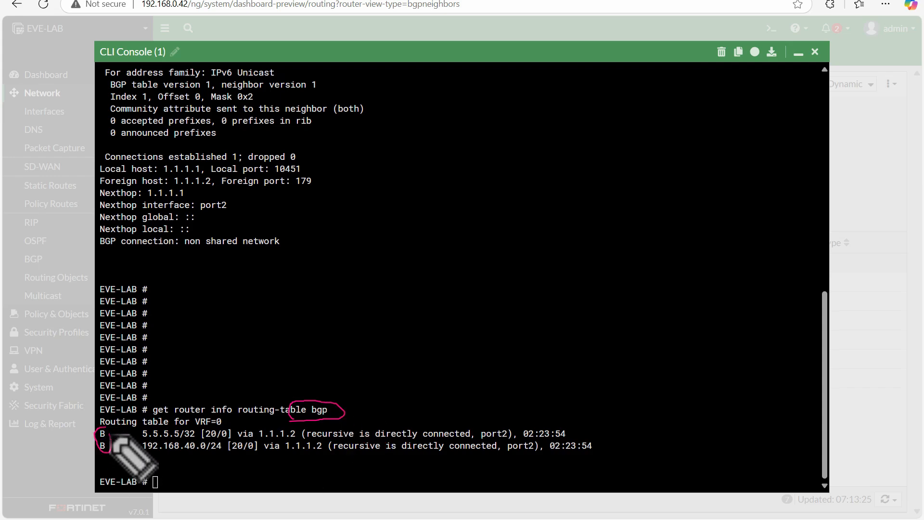
left_click_drag(328, 409, 351, 393)
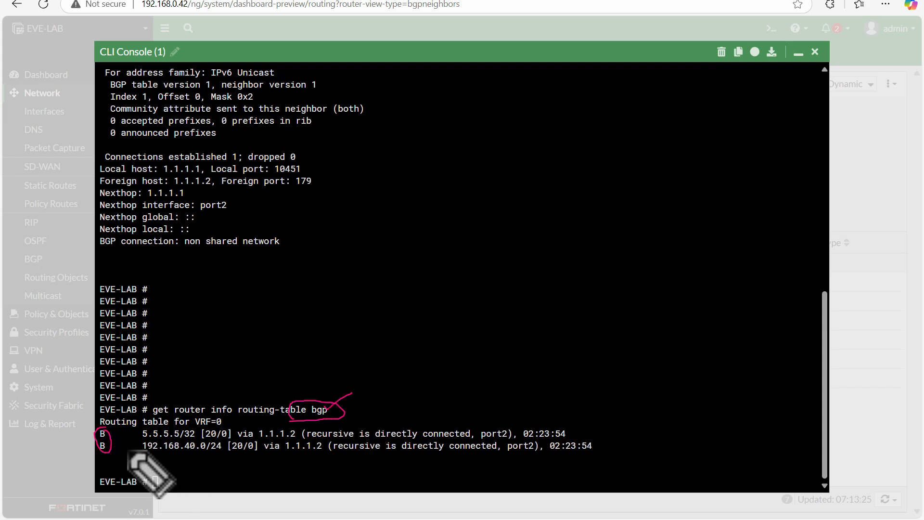
left_click_drag(126, 451, 198, 453)
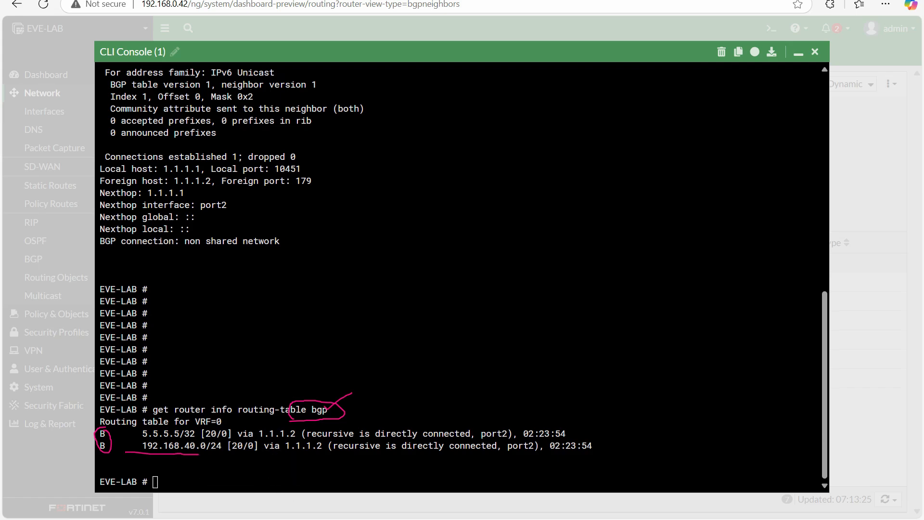
key("Escape")
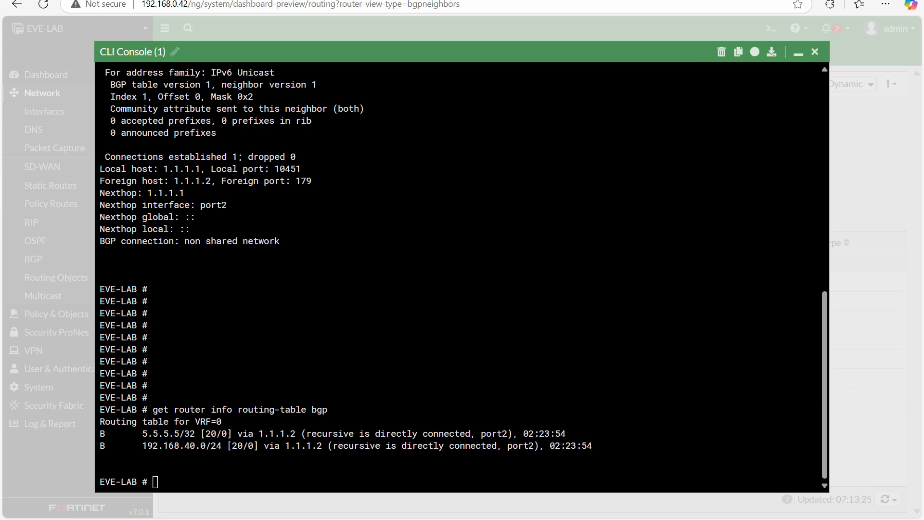
Minimize the CLI console, view BGP Neighbors in the routing monitor, and return to the Static & Dynamic view.
left_click(798, 53)
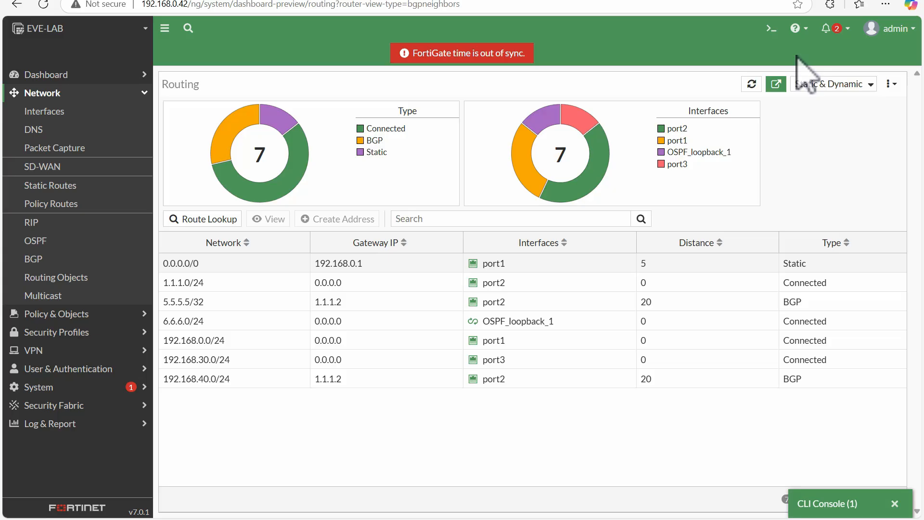
left_click(839, 83)
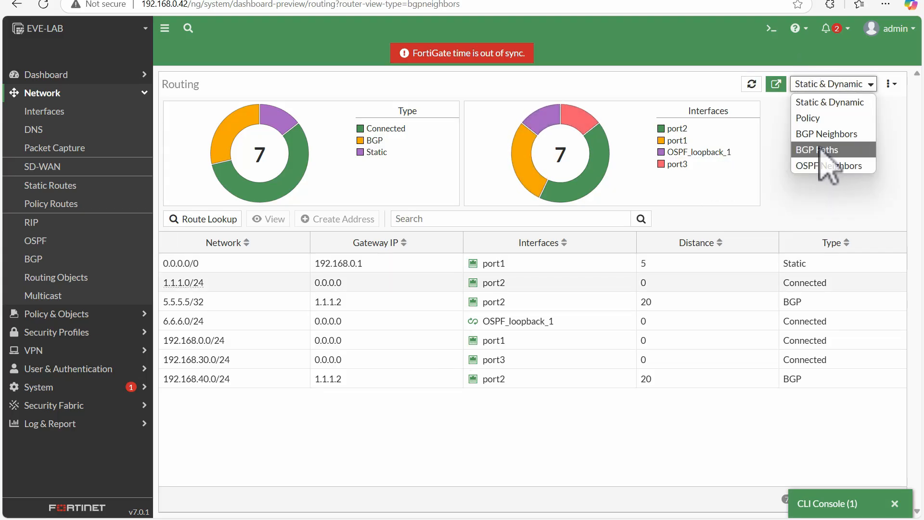
left_click(767, 134)
left_click(823, 86)
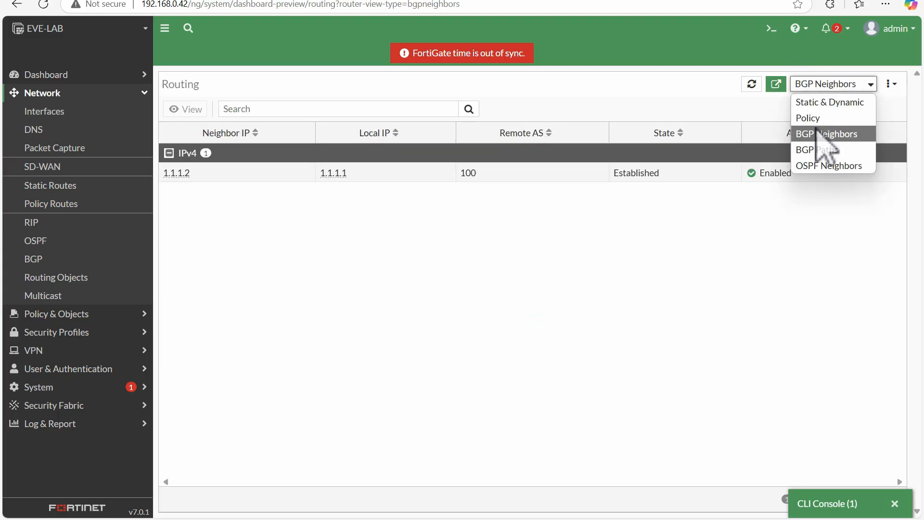
left_click(820, 99)
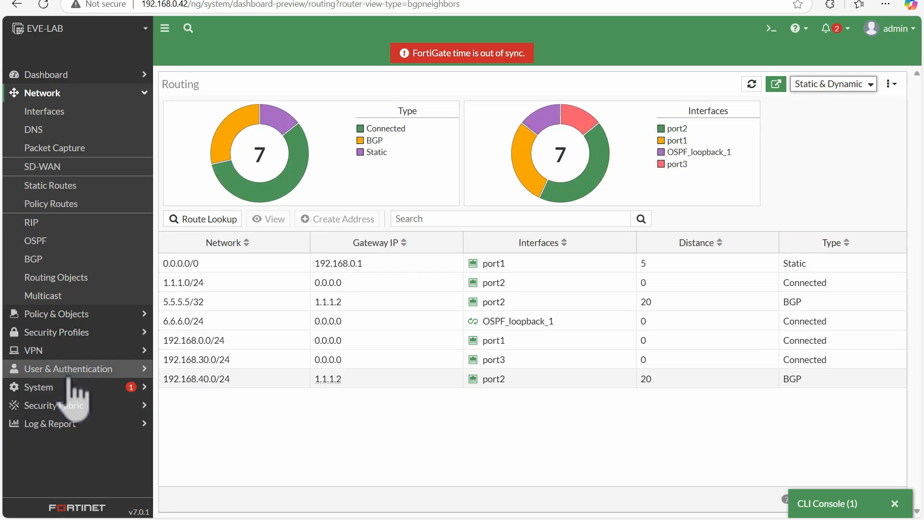
Open the firewall policies, clear the traffic counters of the port2-to-port3 policy Allow_Rule, and save the policy.
left_click(79, 313)
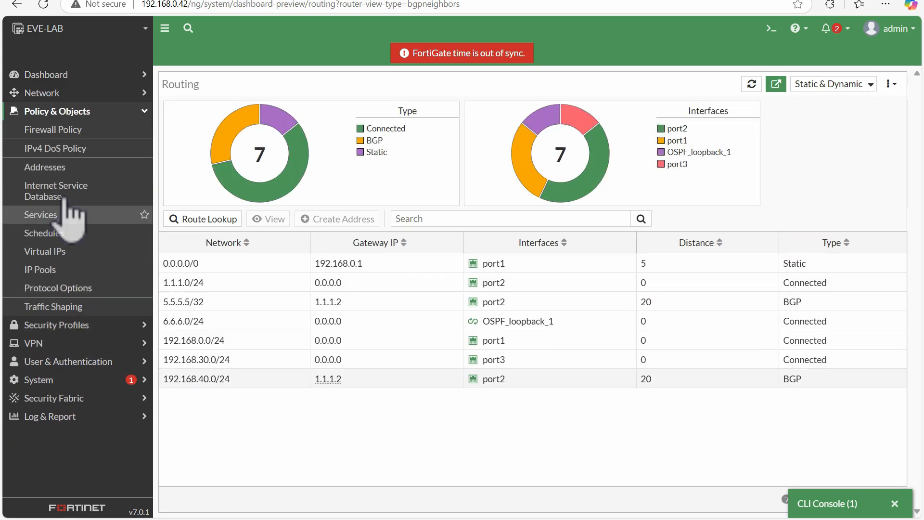
left_click(67, 137)
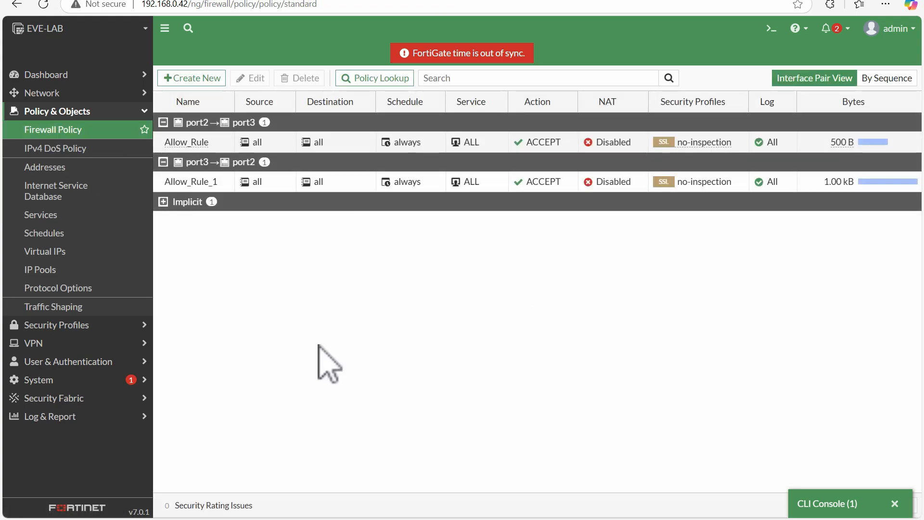
double_click(172, 141)
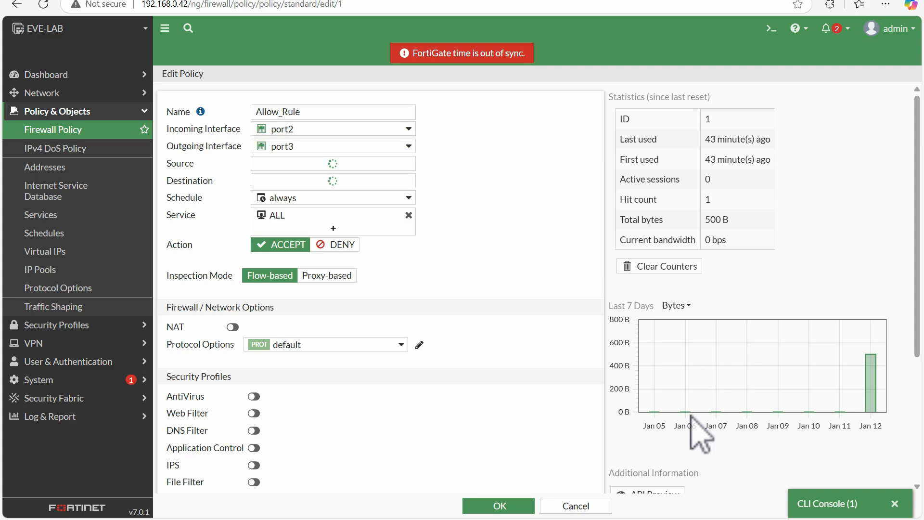
left_click(646, 264)
left_click(717, 503)
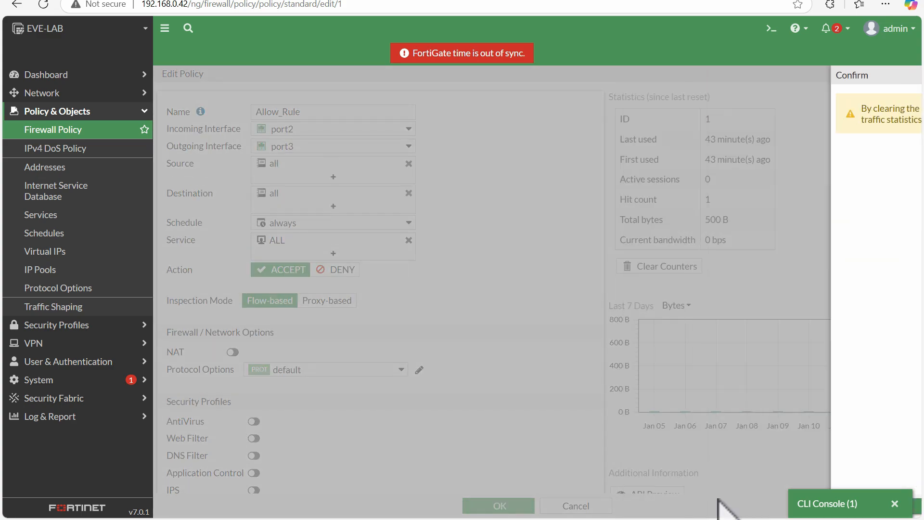
left_click(518, 504)
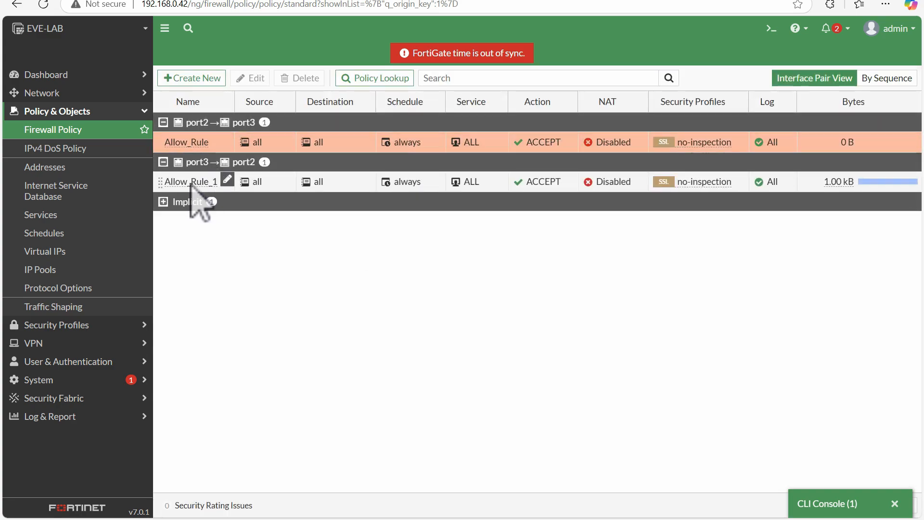
Clear the traffic counters of the port3-to-port2 policy Allow_Rule_1 and save the policy.
double_click(192, 182)
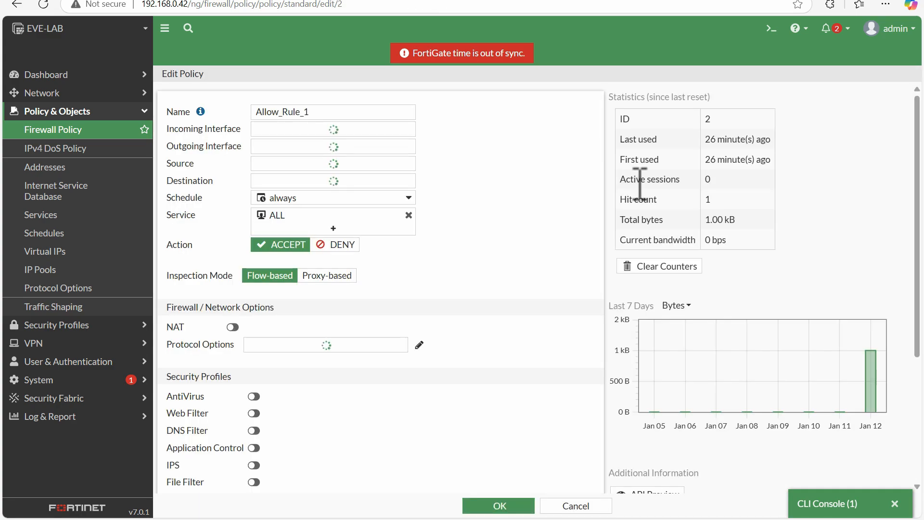
left_click(667, 267)
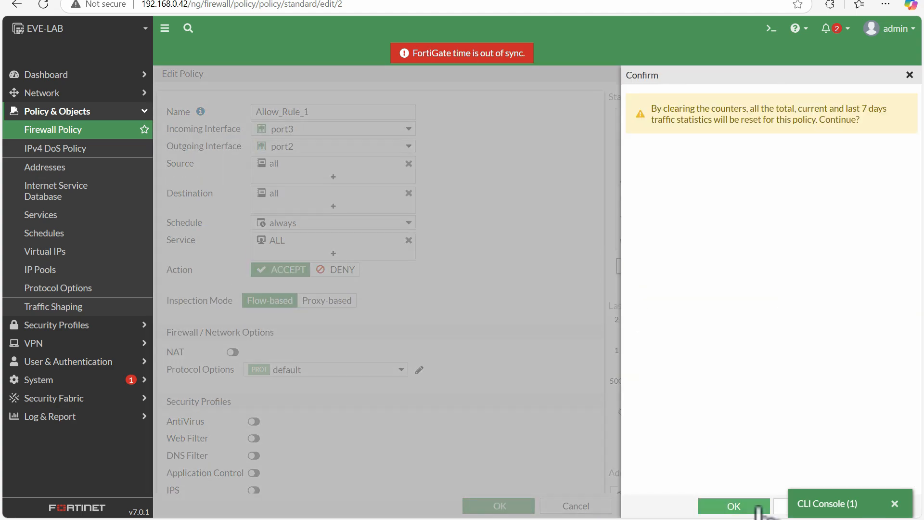
left_click(741, 503)
left_click(497, 503)
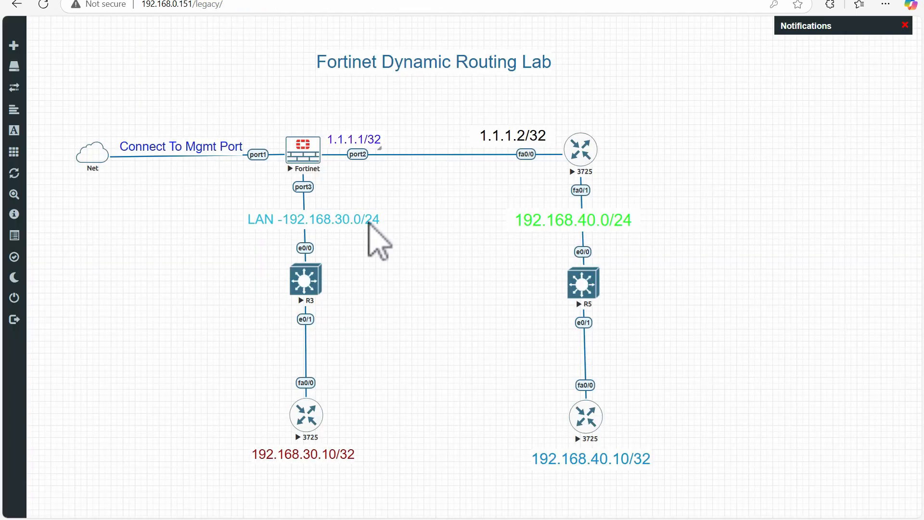
Switch to the EVE-NG topology, open the console of the 3725 router at 192.168.30.10, and enter privileged mode.
left_click(306, 411)
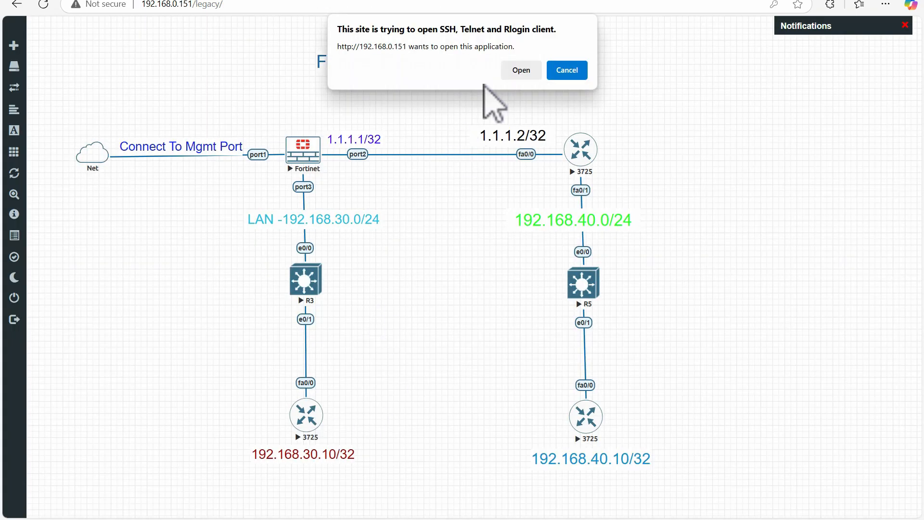
left_click(515, 70)
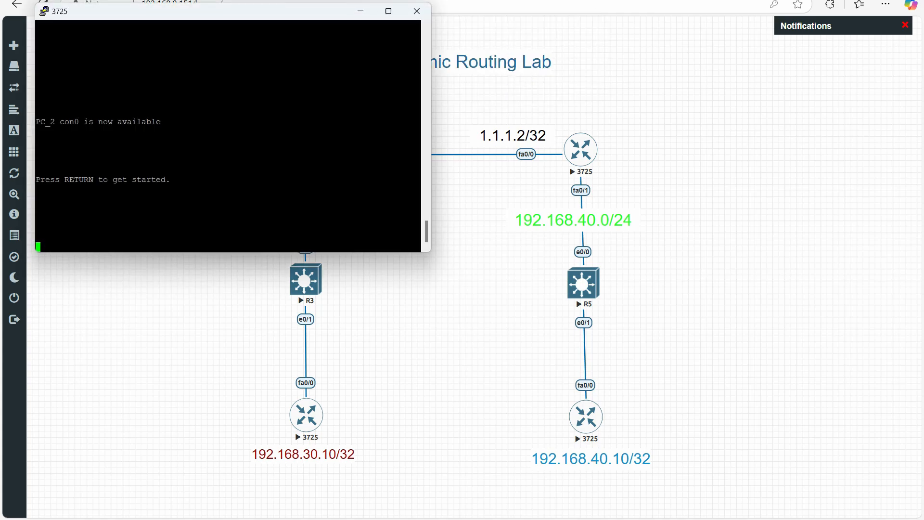
key("Return")
key("Return")
key("Return")
key("Return")
key("Return")
key("Return")
key("Return")
key("Return")
key("Return")
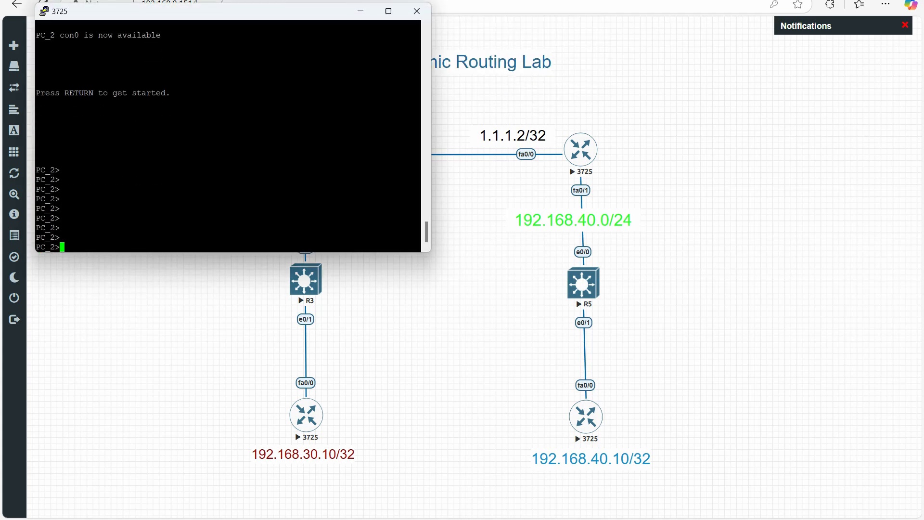
type("en")
key("Return")
key("Return")
key("Return")
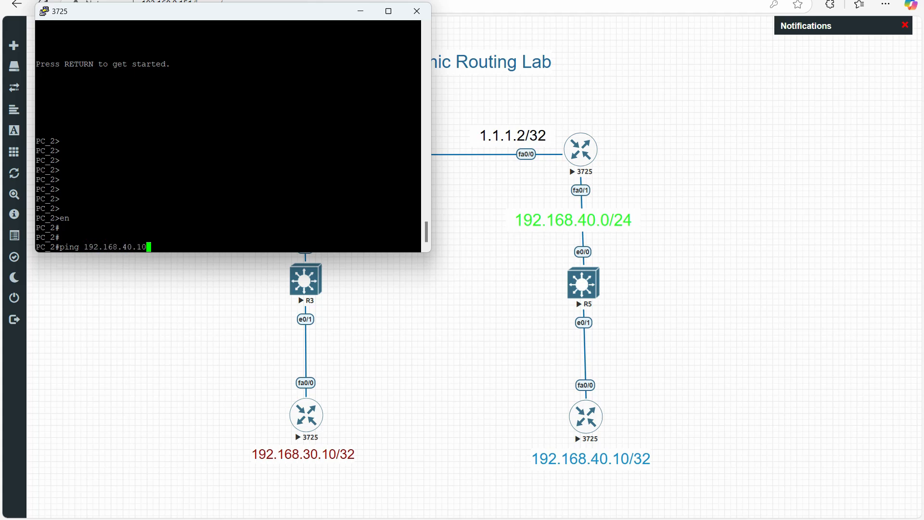
Ping 192.168.40.10 from PC_2 and review the echo replies.
type("ping 192.168.40.10")
key("Return")
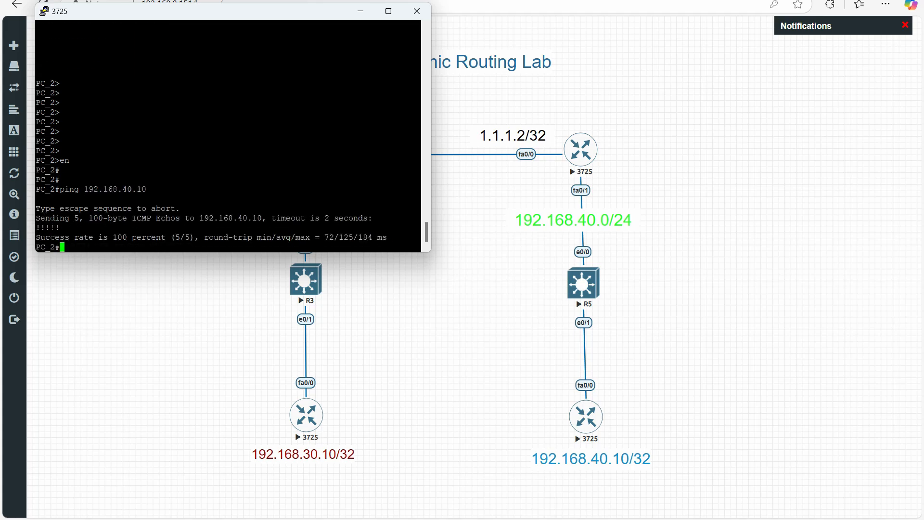
left_click_drag(36, 227, 101, 227)
left_click(227, 227)
left_click_drag(89, 189, 160, 189)
left_click(159, 187)
left_click_drag(160, 151, 227, 151)
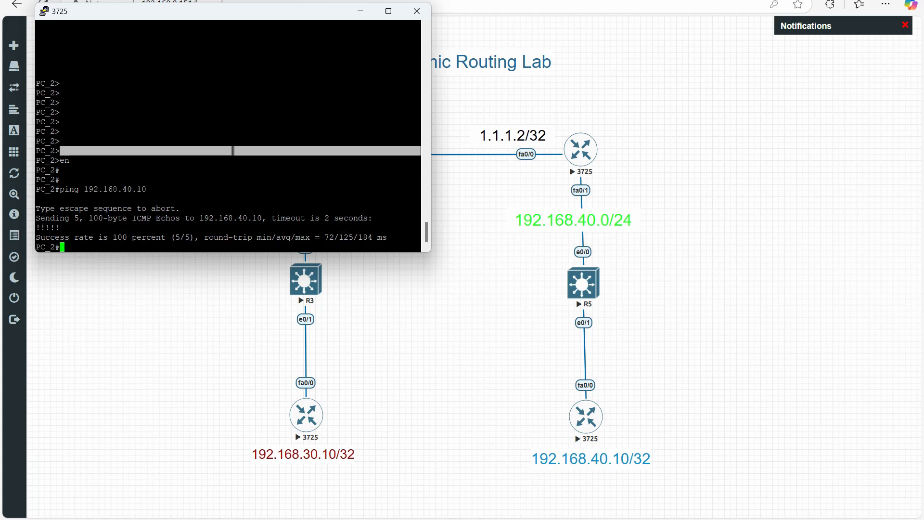
Run sh ip route on PC_2 and check its gateway of last resort.
type("sh ip rou")
key("Tab")
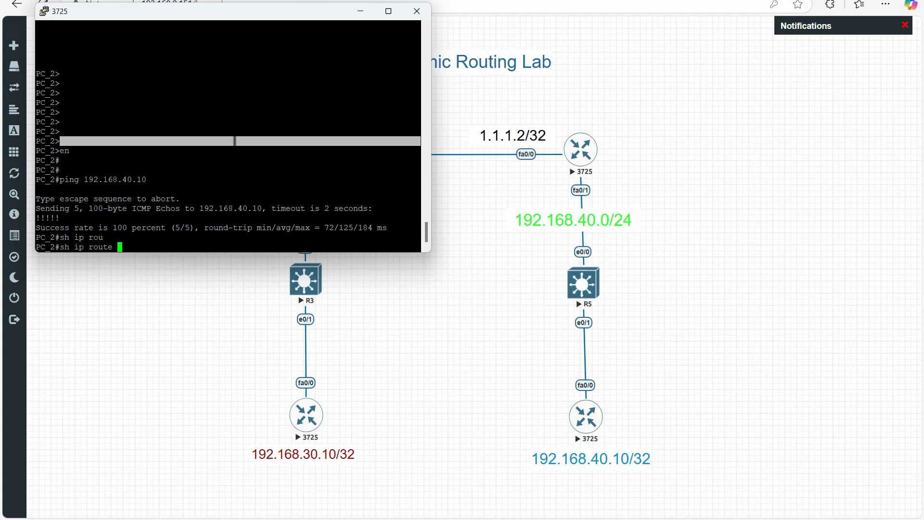
key("Return")
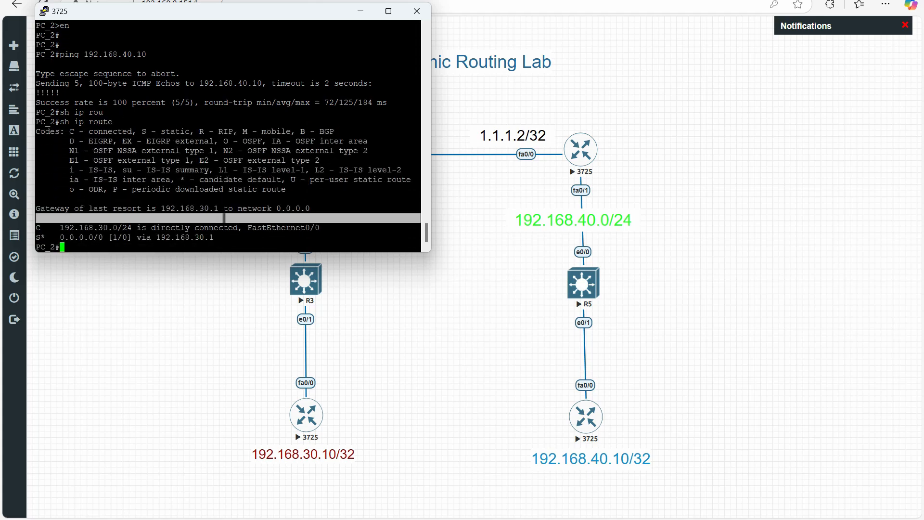
left_click_drag(171, 208, 258, 208)
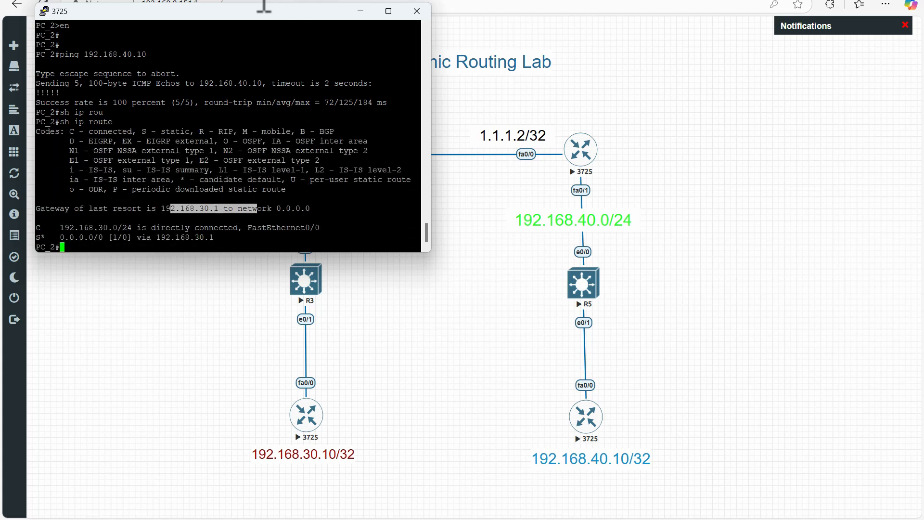
Move the PC_2 console aside, open the console of the 3725 router at 192.168.40.10, and enter privileged mode.
left_click_drag(254, 14, 387, 260)
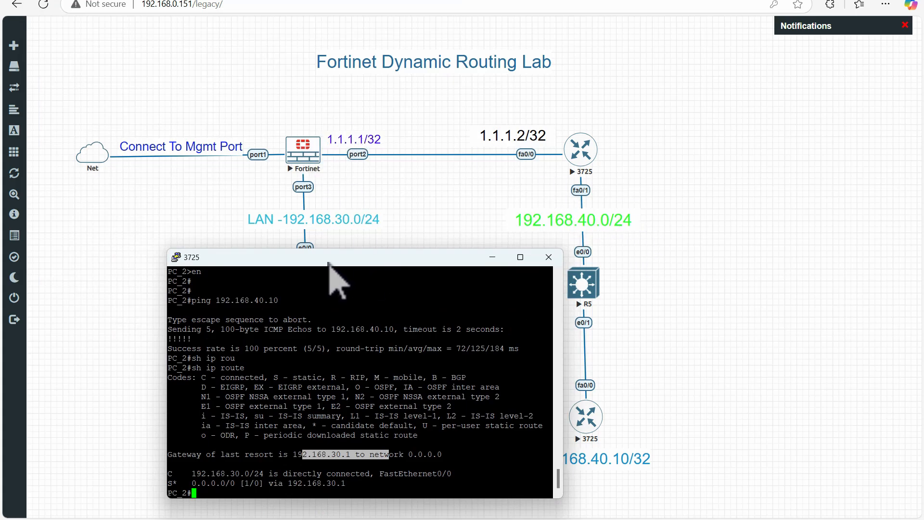
left_click_drag(332, 258, 279, 150)
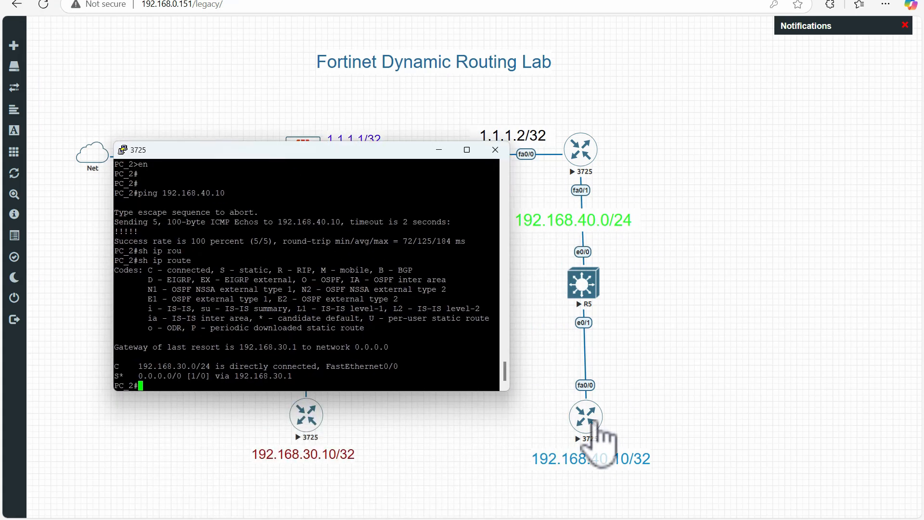
left_click(592, 421)
left_click(592, 420)
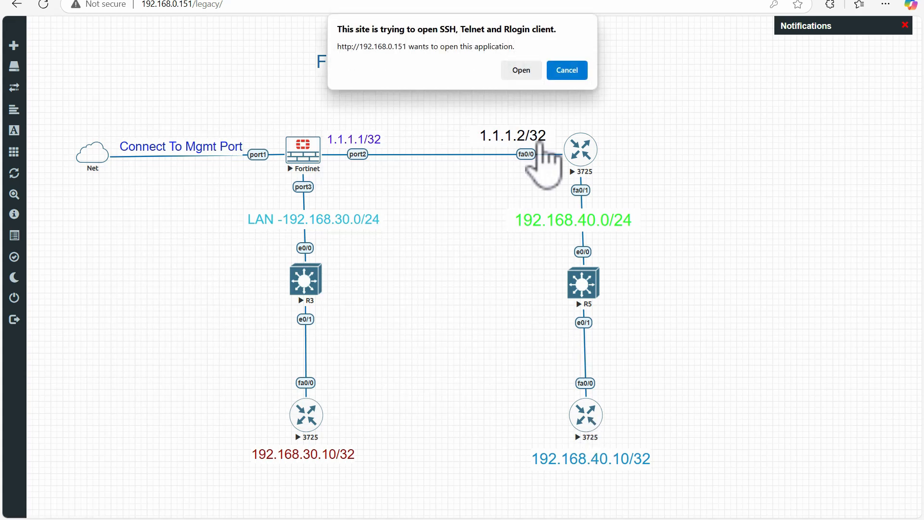
left_click(520, 67)
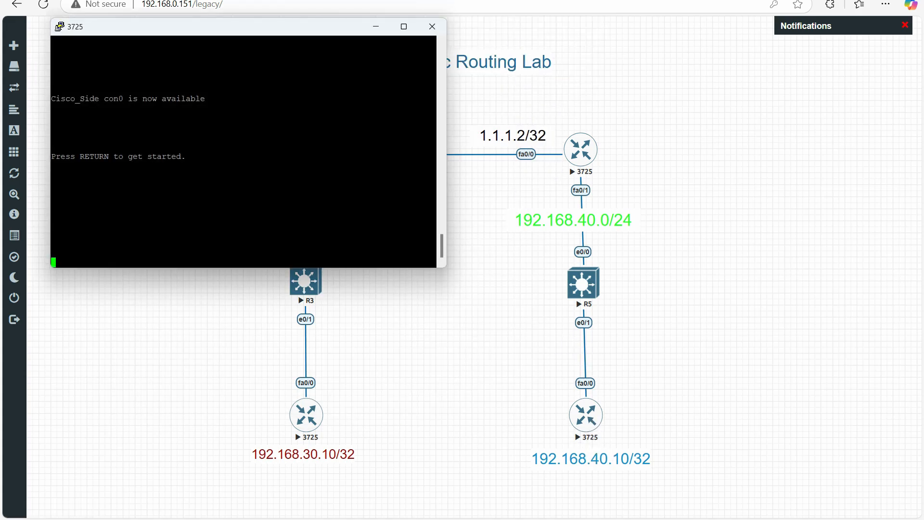
key("Return")
key("Return")
key("Return")
key("Return")
key("Return")
key("Return")
key("Return")
key("Return")
key("Return")
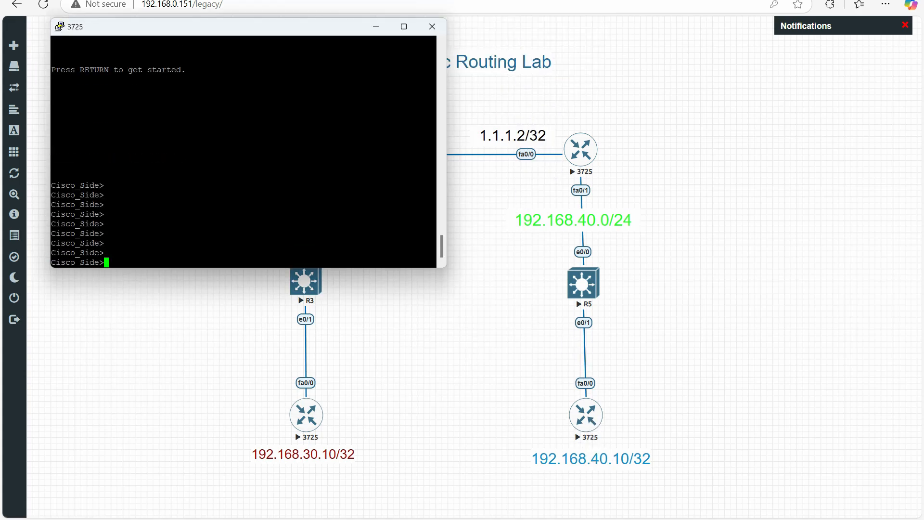
type("en")
key("Return")
key("Return")
Ping 192.168.30.10 from the Cisco_Side router to test connectivity to the FortiGate LAN.
type("p")
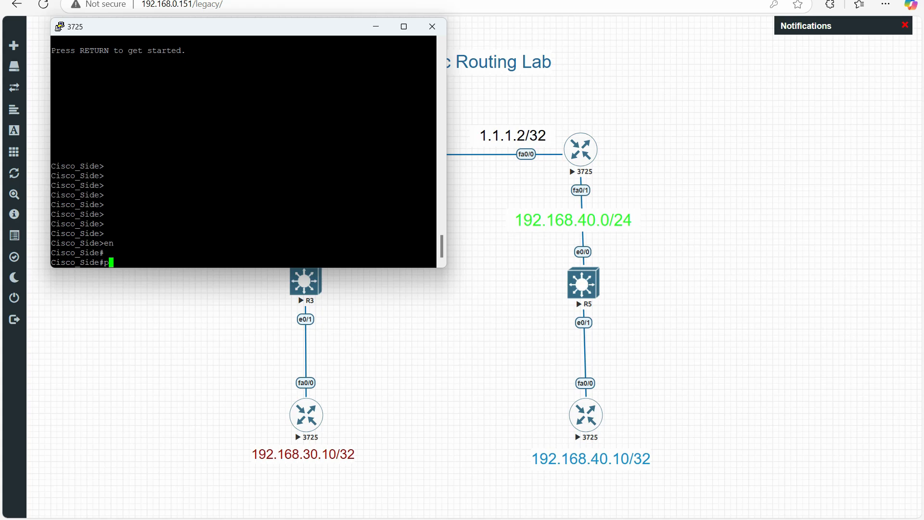
type("ing 192.168.30.10")
key("Return")
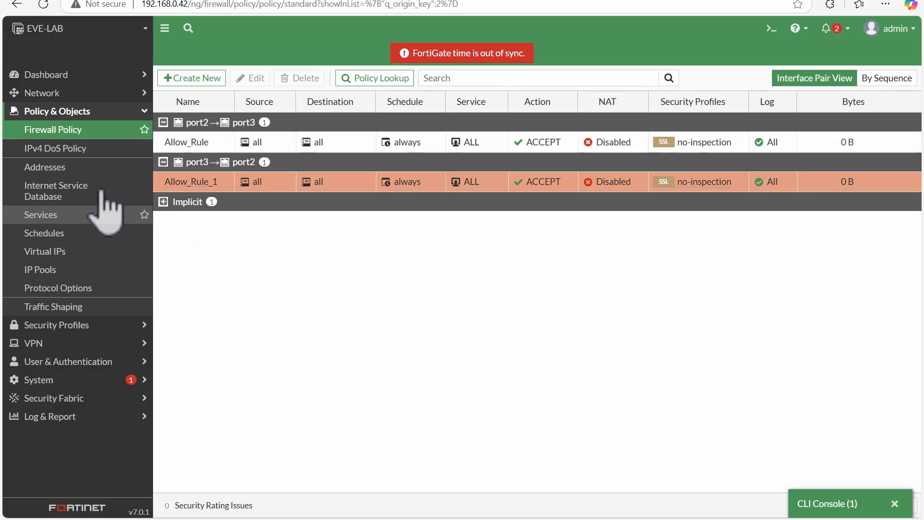
Reload the FortiGate firewall policy list to check the byte counters of both allow rules, and return to the EVE-NG topology.
left_click(74, 131)
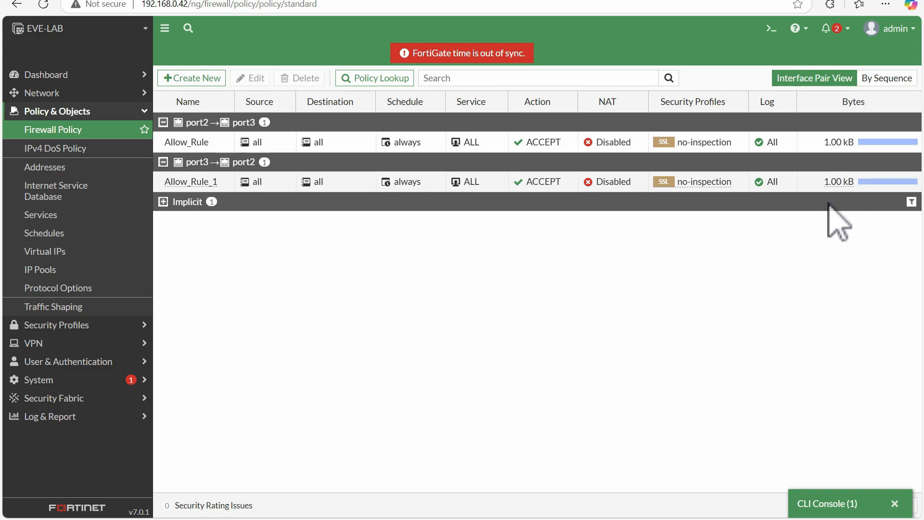
left_click(164, 3)
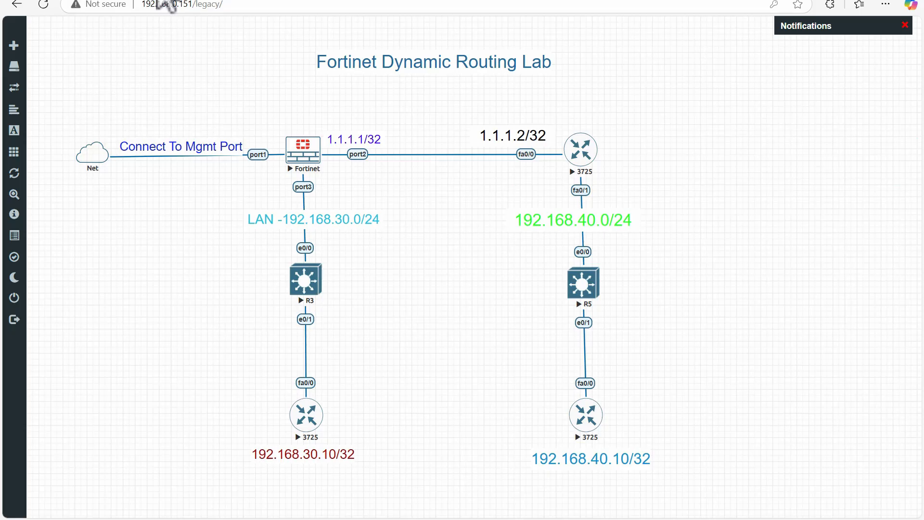